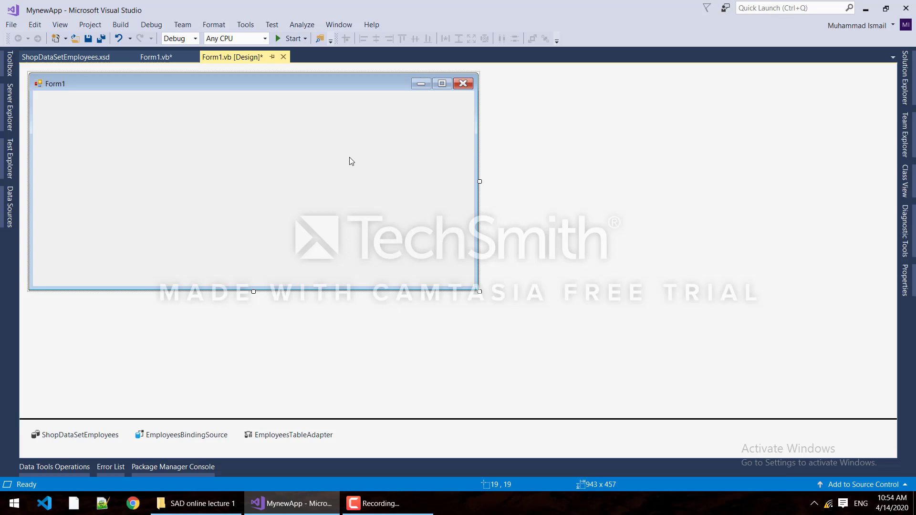
Step: Drag a ProgressBar from the Toolbox onto Form1
{"action": "left_click", "coordinate": [424, 508]}
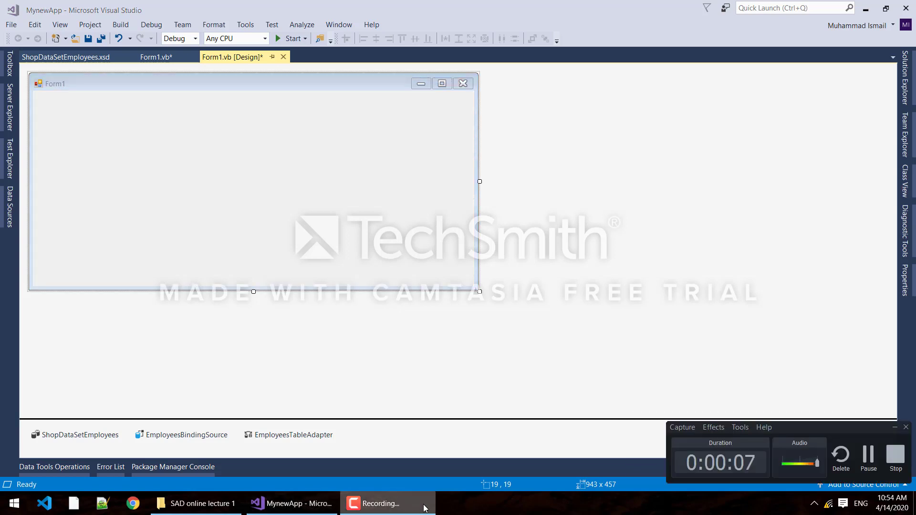
{"action": "left_click", "coordinate": [321, 169]}
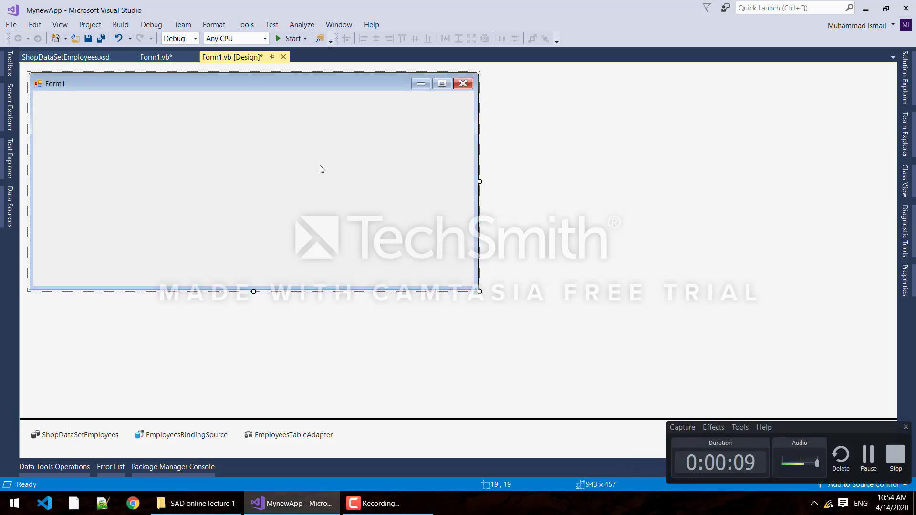
{"action": "left_click", "coordinate": [9, 64]}
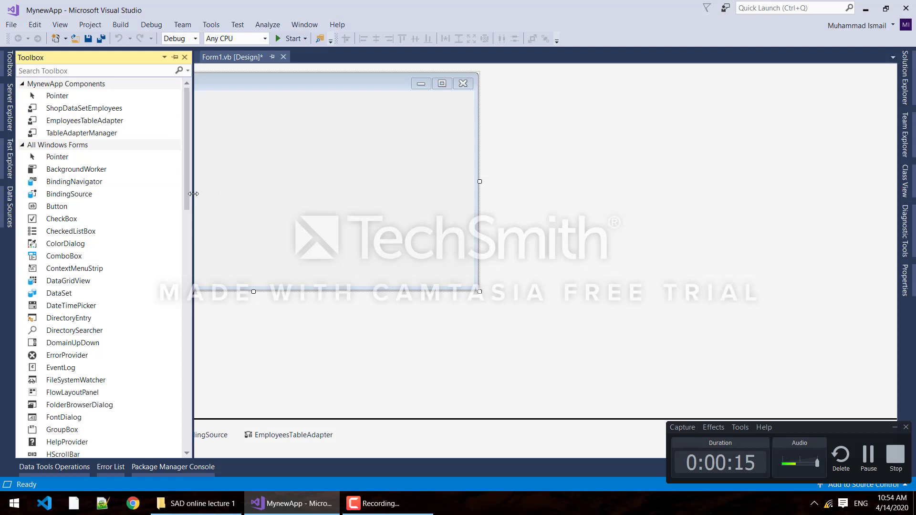
{"action": "scroll", "coordinate": [180, 236], "scroll_direction": "down", "scroll_amount": 4}
{"action": "scroll", "coordinate": [180, 284], "scroll_direction": "down", "scroll_amount": 4}
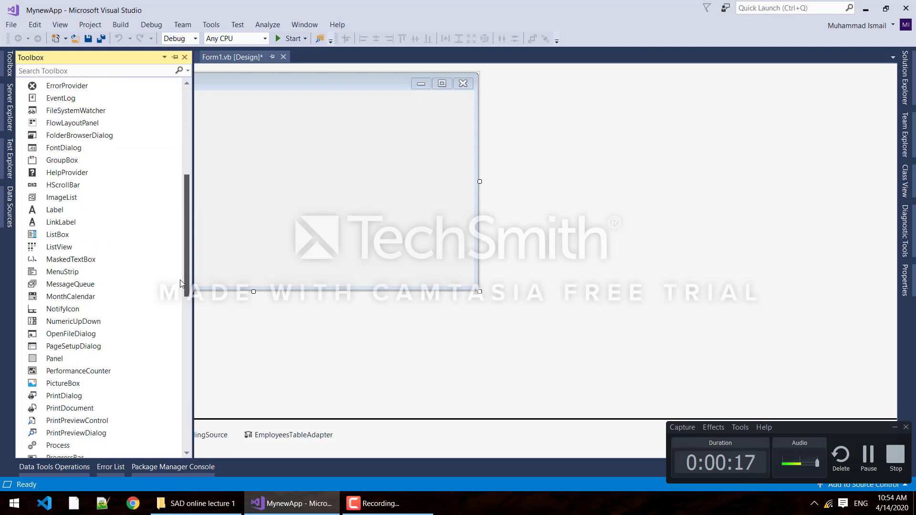
{"action": "scroll", "coordinate": [181, 285], "scroll_direction": "down", "scroll_amount": 2}
{"action": "scroll", "coordinate": [184, 297], "scroll_direction": "down", "scroll_amount": 1}
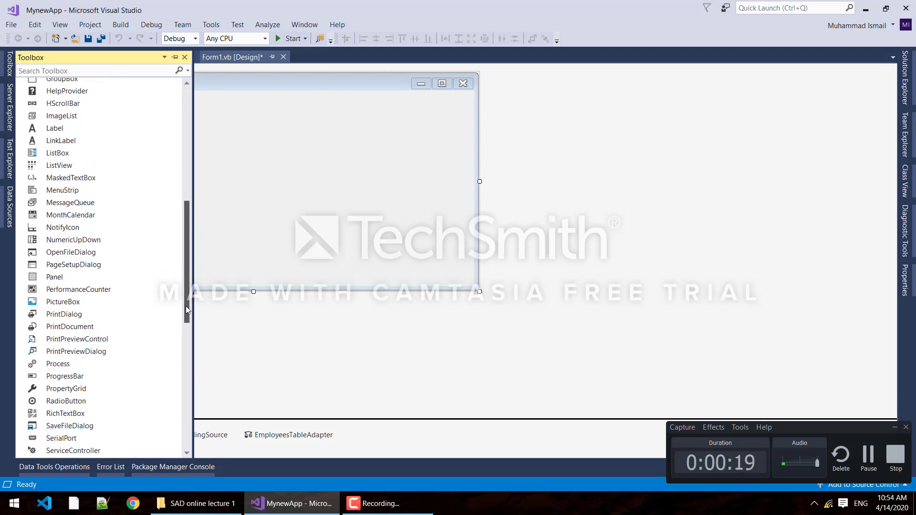
{"action": "scroll", "coordinate": [186, 308], "scroll_direction": "down", "scroll_amount": 2}
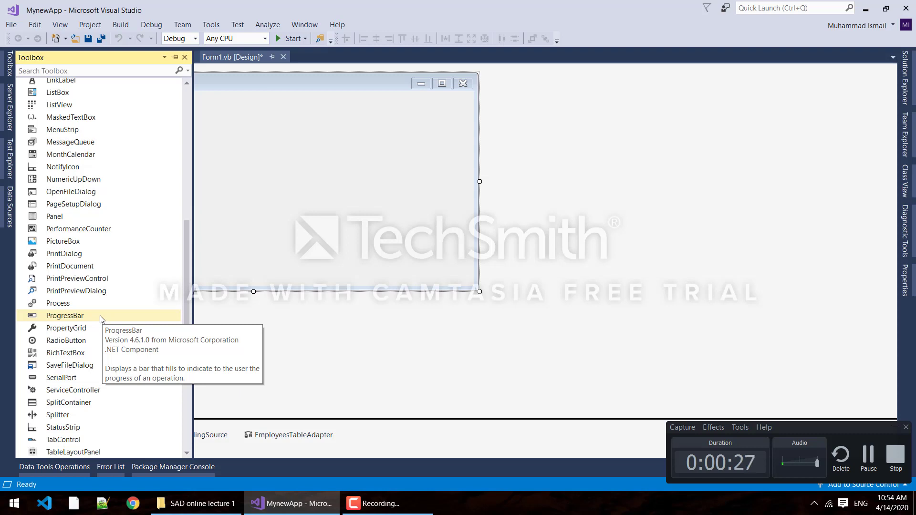
{"action": "mouse_move", "coordinate": [100, 316]}
{"action": "left_mouse_down"}
{"action": "mouse_move", "coordinate": [238, 237]}
{"action": "mouse_move", "coordinate": [121, 178]}
{"action": "left_mouse_up"}
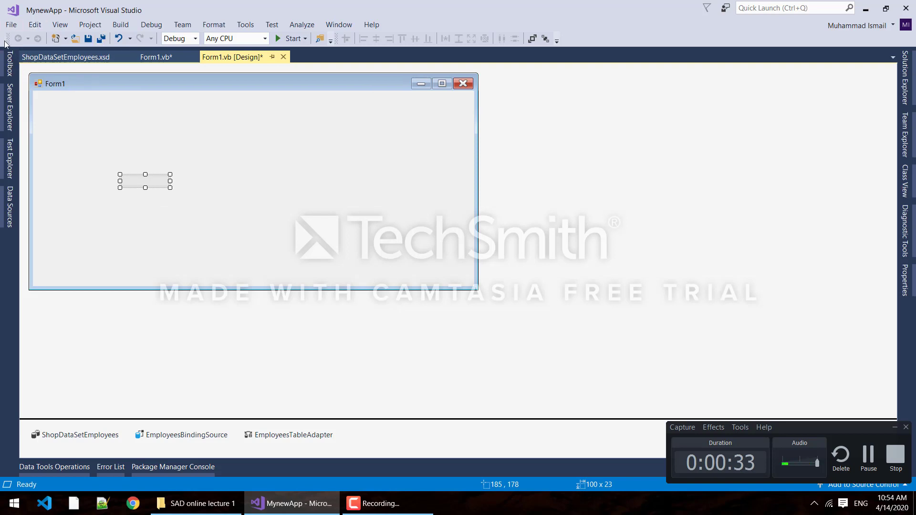
Step: Stretch the new progress bar wider across the form
{"action": "left_click", "coordinate": [9, 63]}
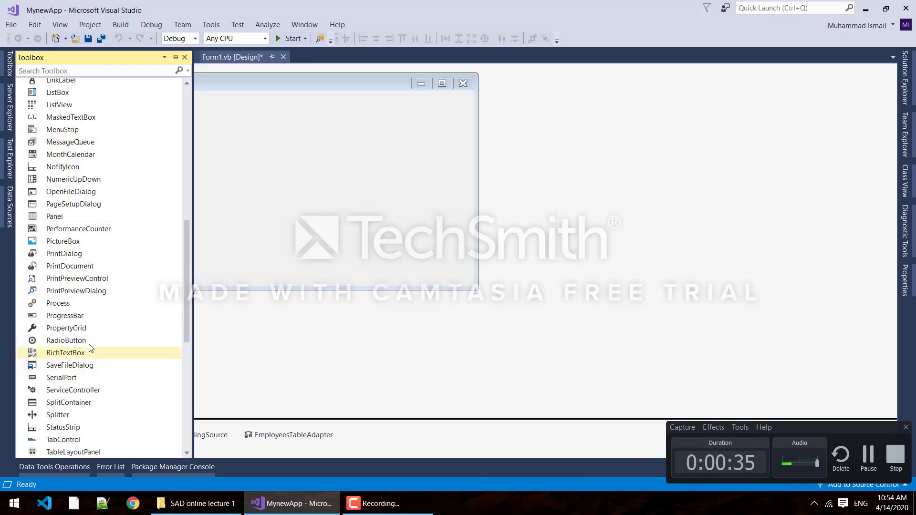
{"action": "left_click", "coordinate": [257, 273]}
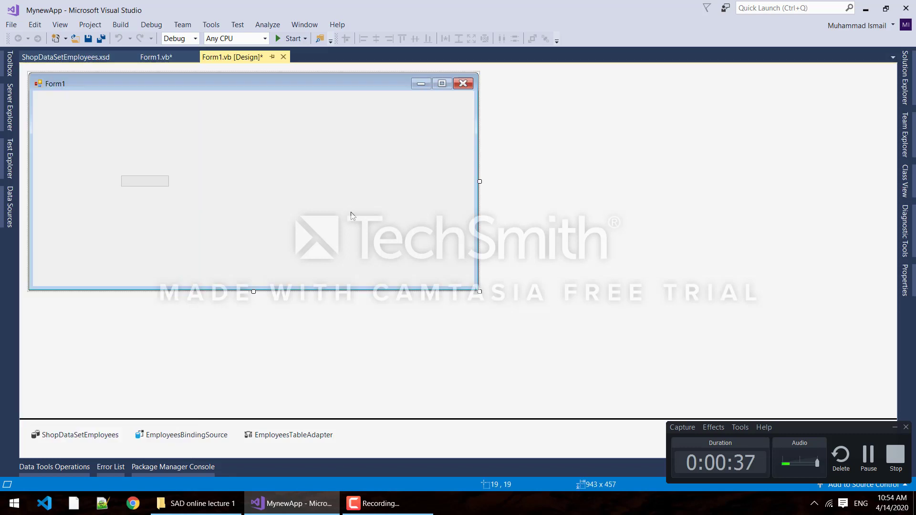
{"action": "left_click", "coordinate": [146, 186]}
{"action": "left_click_drag", "start_coordinate": [171, 187], "coordinate": [367, 198]}
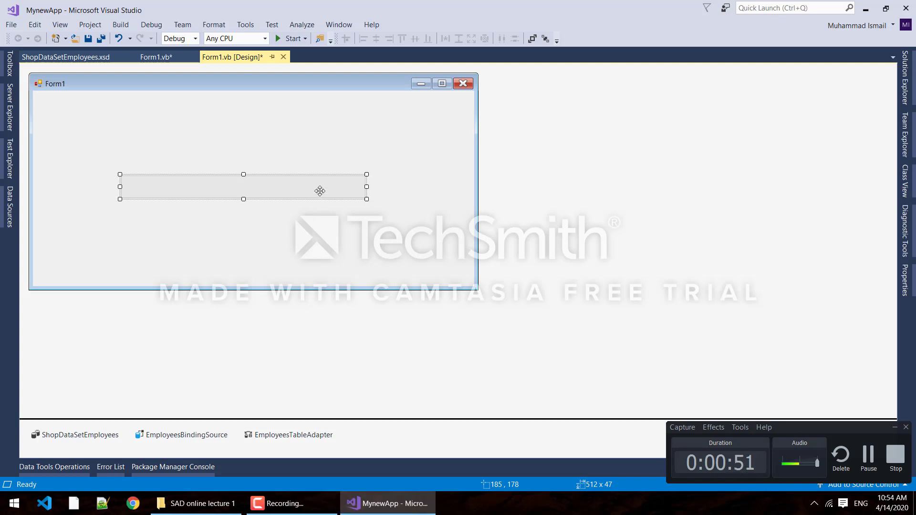
Step: Switch the selection between Form1 and the progress bar, ending on the progress bar
{"action": "left_click", "coordinate": [409, 504]}
{"action": "left_click", "coordinate": [359, 227]}
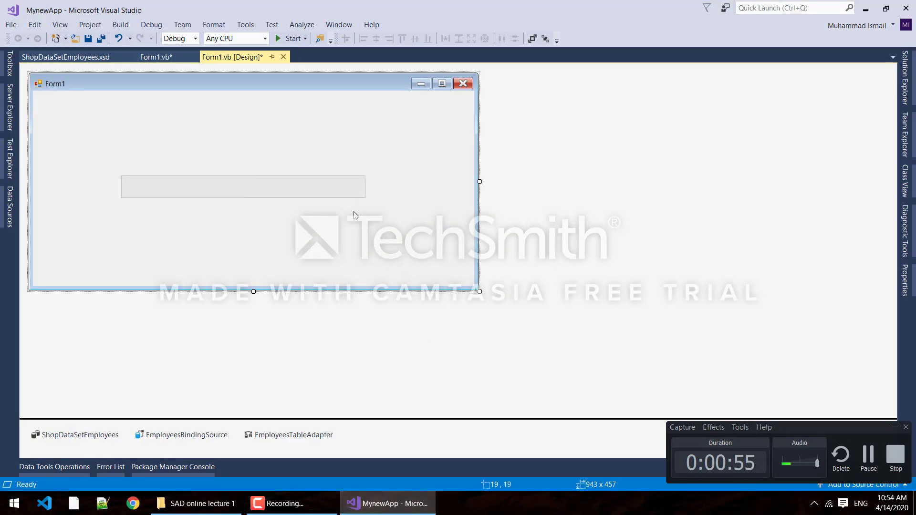
{"action": "left_click", "coordinate": [332, 191]}
{"action": "left_click", "coordinate": [331, 252]}
{"action": "left_click", "coordinate": [326, 187]}
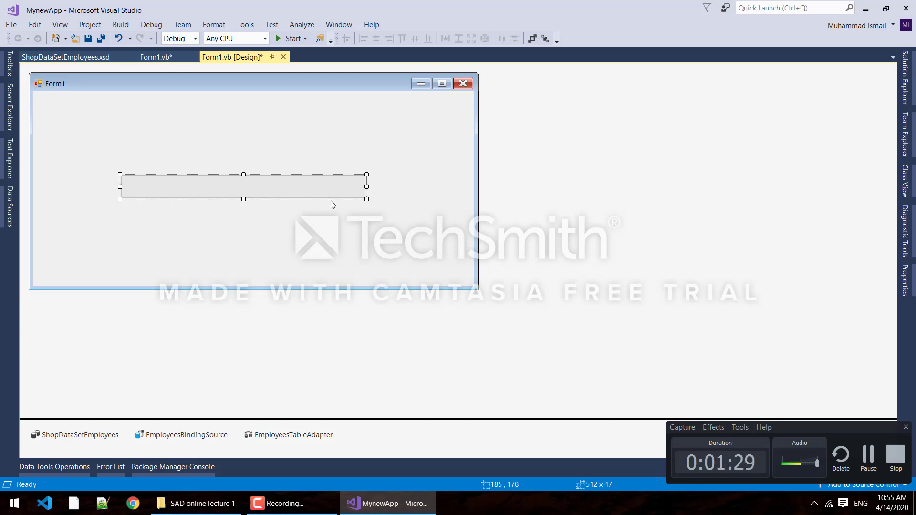
Step: Show ProgressBar1's properties and select its Style setting (Blocks, value 0, maximum 100)
{"action": "left_click", "coordinate": [13, 73]}
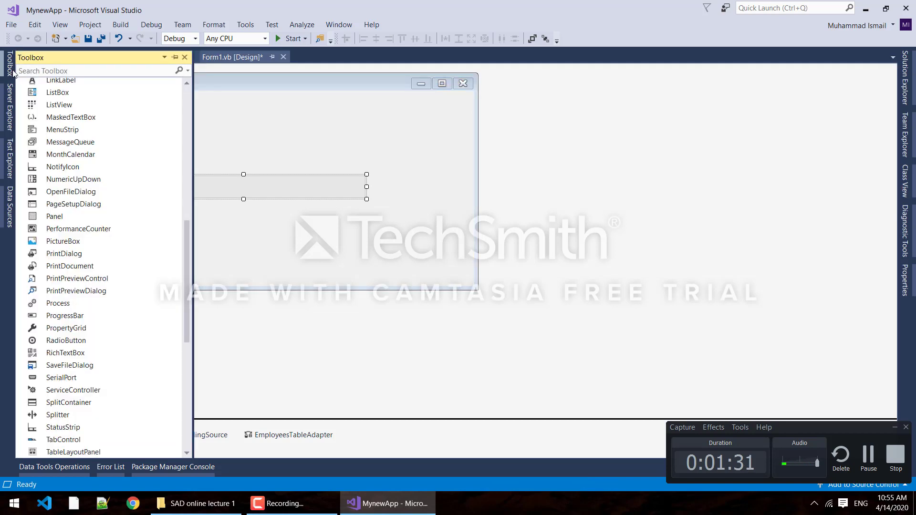
{"action": "left_click", "coordinate": [347, 194]}
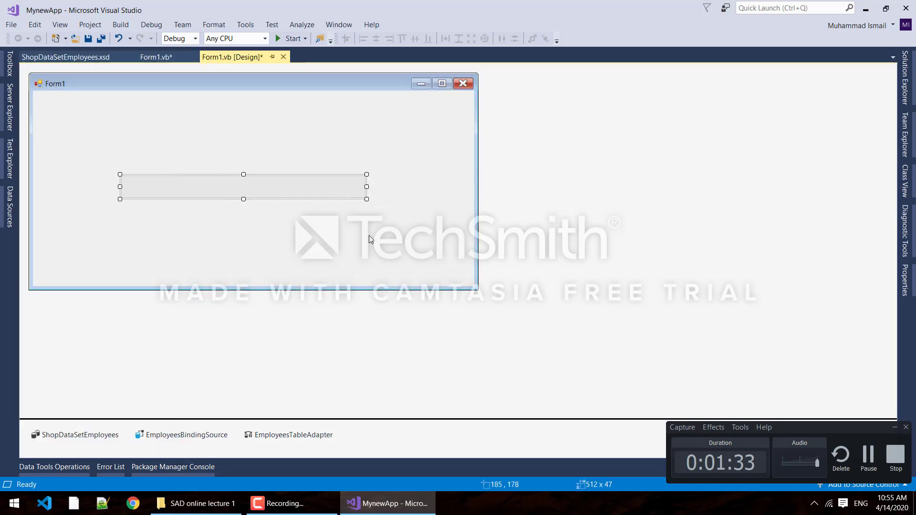
{"action": "left_click", "coordinate": [904, 280]}
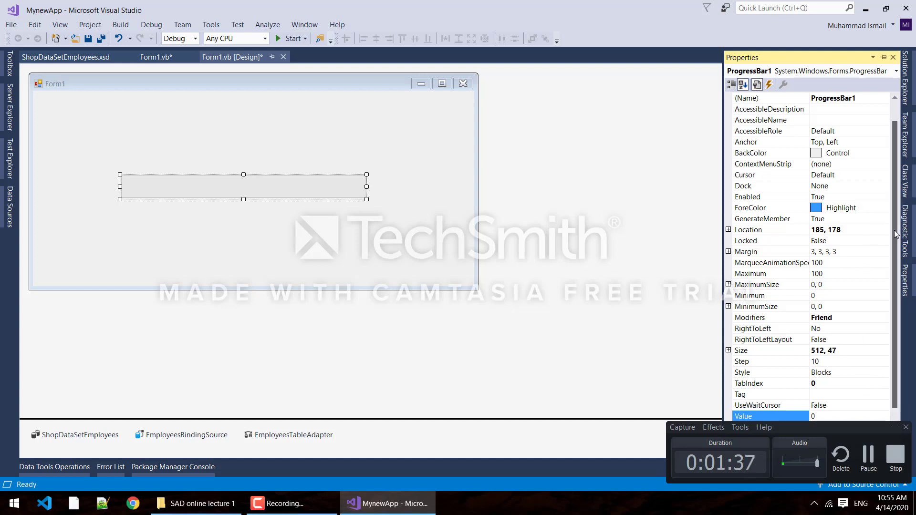
{"action": "scroll", "coordinate": [894, 233], "scroll_direction": "down", "scroll_amount": 1}
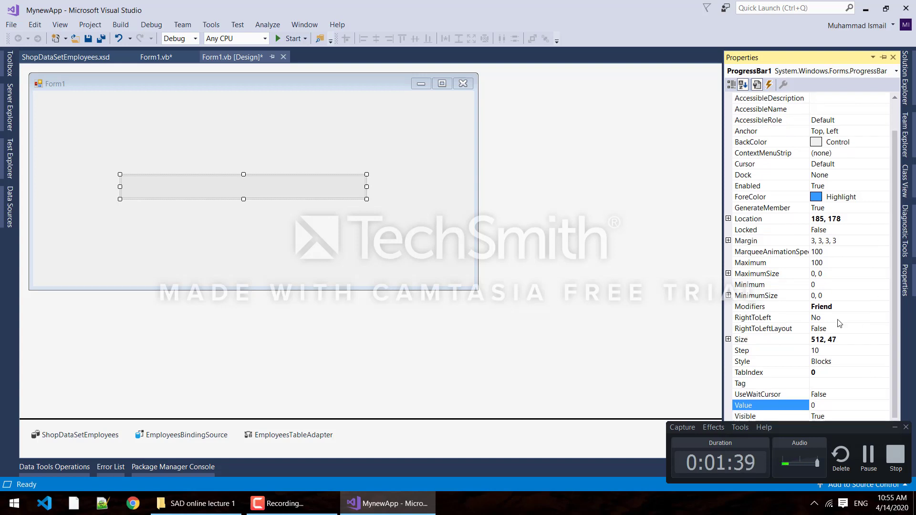
{"action": "left_click", "coordinate": [841, 361]}
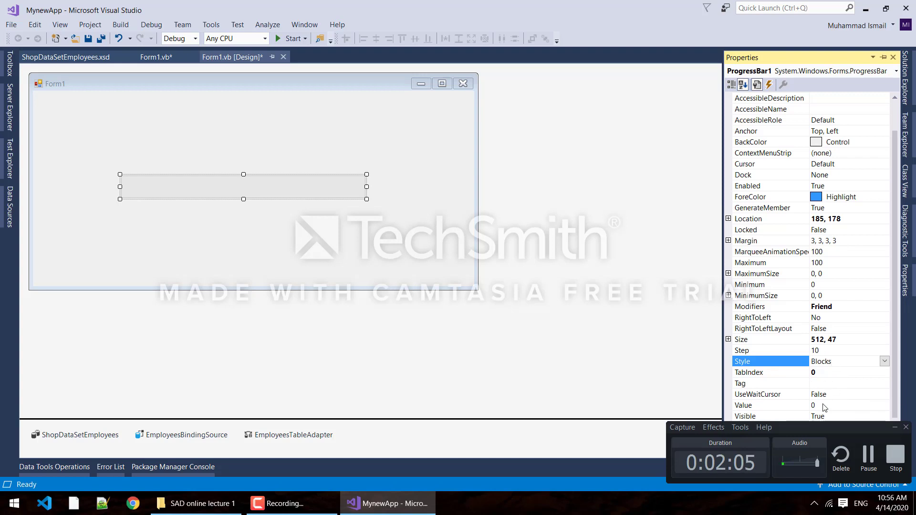
Step: Try ProgressBar1 Value settings of 10 and then 20
{"action": "left_click", "coordinate": [823, 405]}
{"action": "type", "text": "1"}
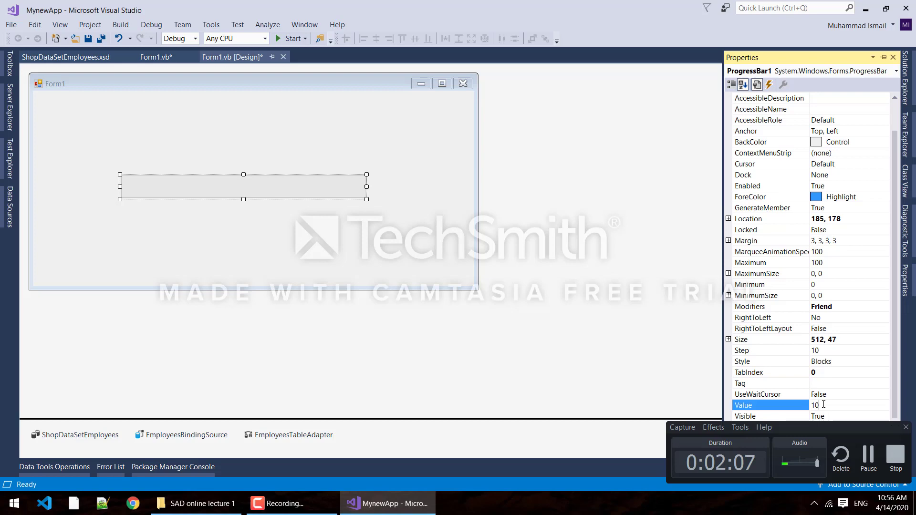
{"action": "left_click", "coordinate": [271, 251]}
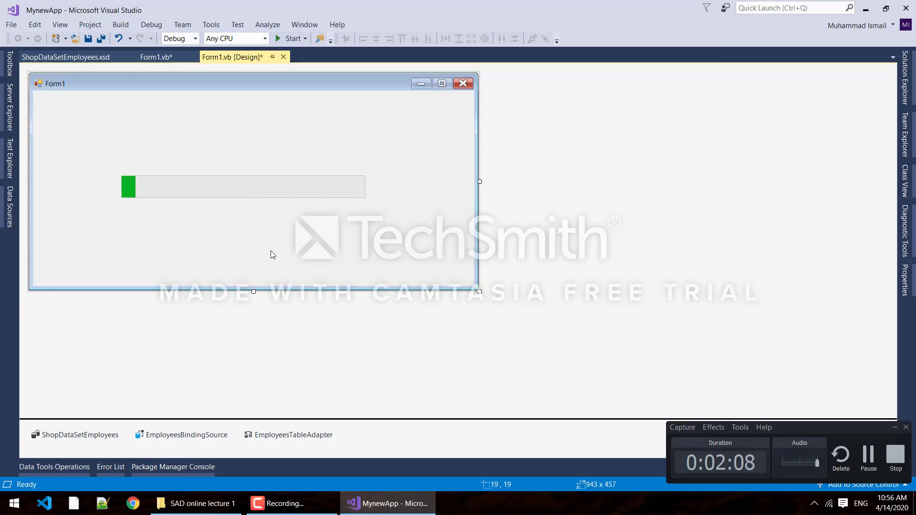
{"action": "left_click", "coordinate": [266, 198]}
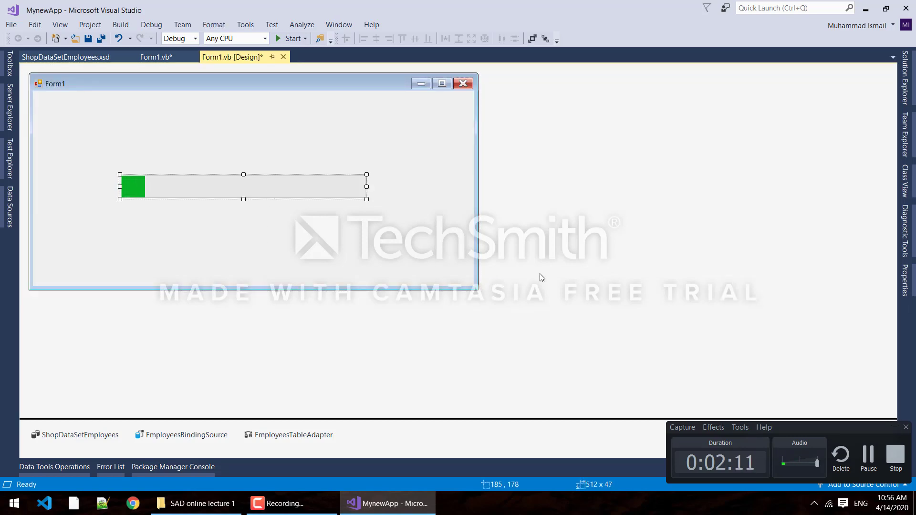
{"action": "left_click", "coordinate": [905, 290]}
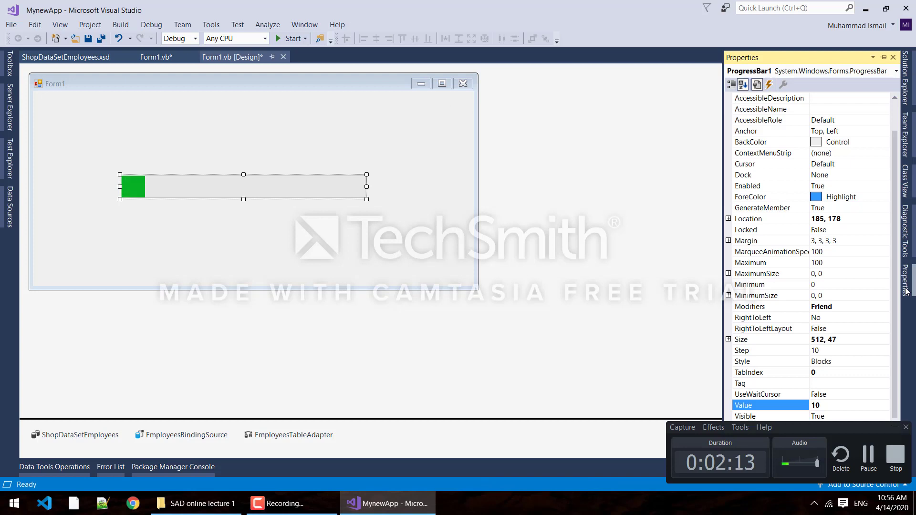
{"action": "left_click", "coordinate": [844, 407]}
{"action": "type", "text": "20"}
{"action": "key", "text": "Return"}
Step: Set ProgressBar1's Value to 50 so the bar fills halfway
{"action": "left_click", "coordinate": [400, 250]}
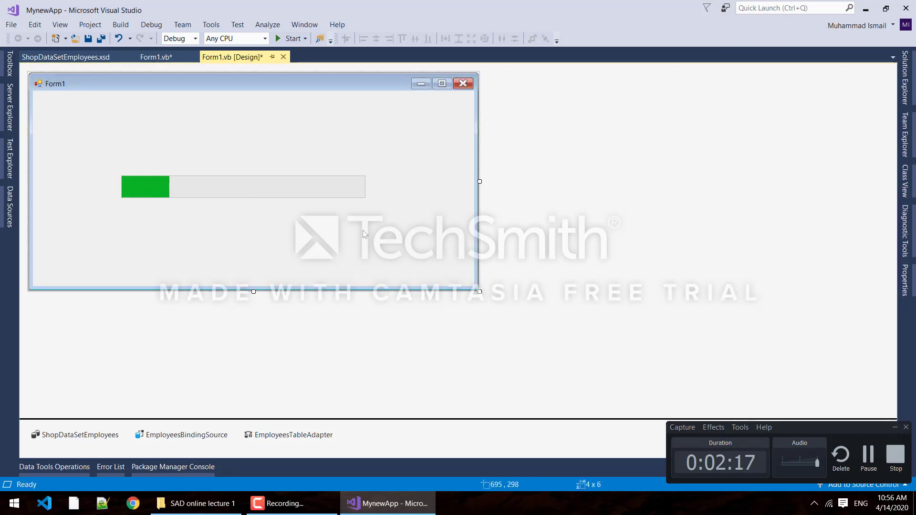
{"action": "left_click", "coordinate": [905, 280]}
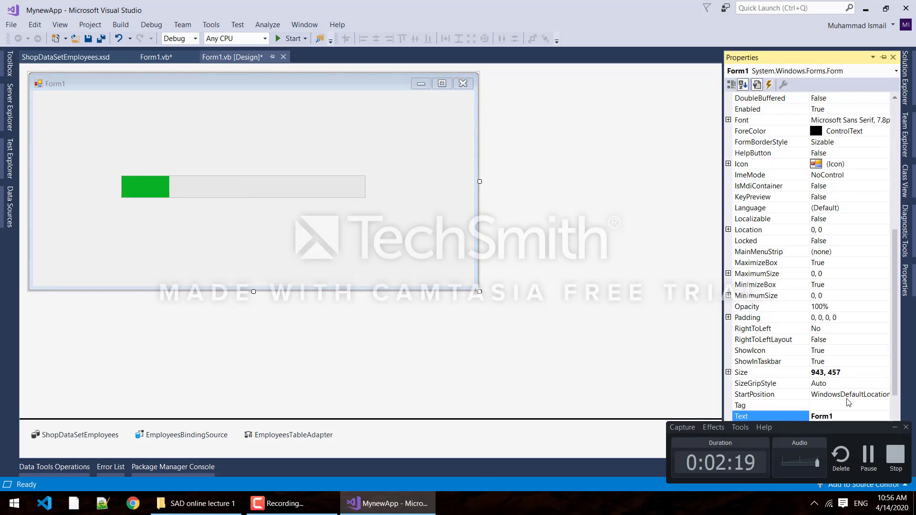
{"action": "left_click", "coordinate": [147, 186]}
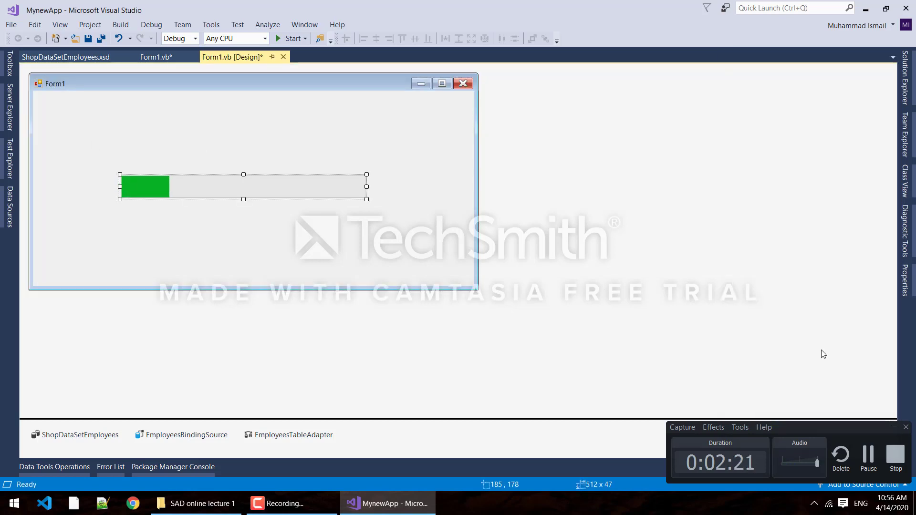
{"action": "left_click", "coordinate": [906, 287]}
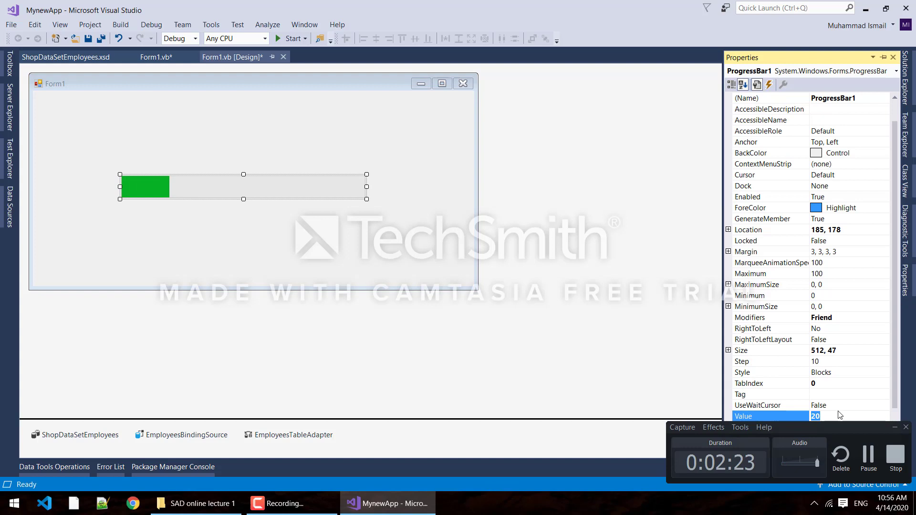
{"action": "type", "text": "5"}
{"action": "left_click", "coordinate": [371, 270]}
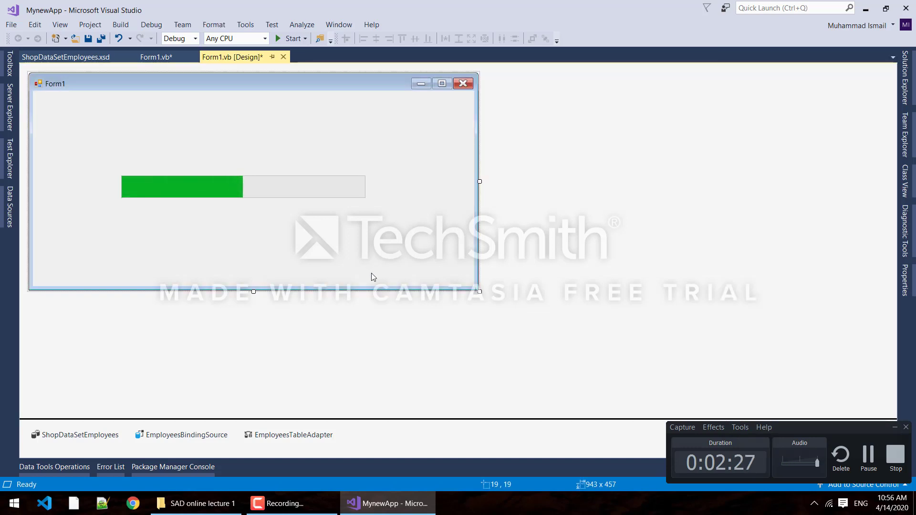
{"action": "left_click", "coordinate": [323, 195]}
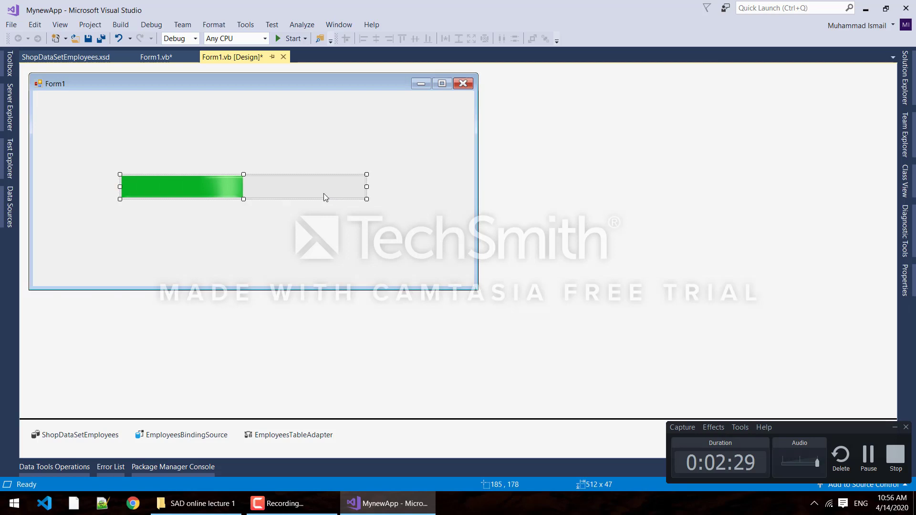
Step: Run MynewApp to view the half-filled bar, then stop debugging
{"action": "left_click", "coordinate": [323, 240]}
{"action": "left_click", "coordinate": [289, 38]}
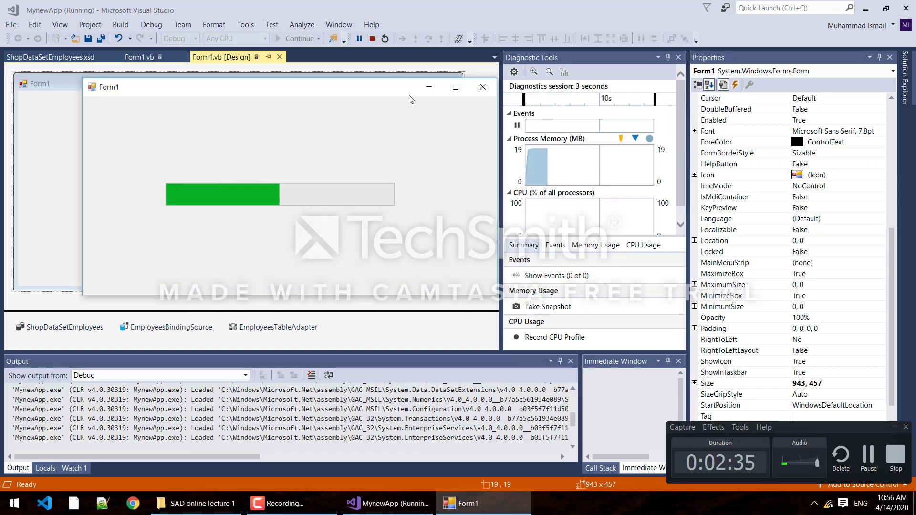
{"action": "left_click", "coordinate": [374, 39]}
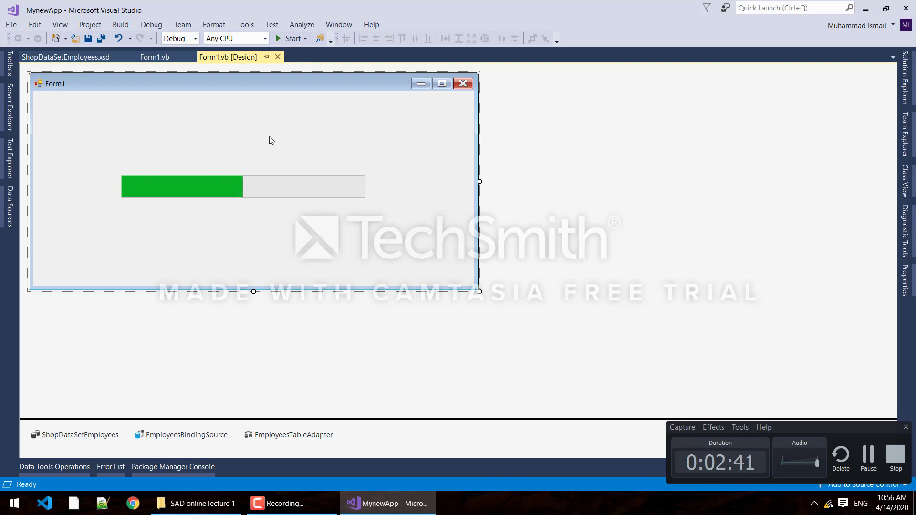
Step: Reset ProgressBar1's Value from 50 to 0 so the bar is empty
{"action": "left_click", "coordinate": [341, 185]}
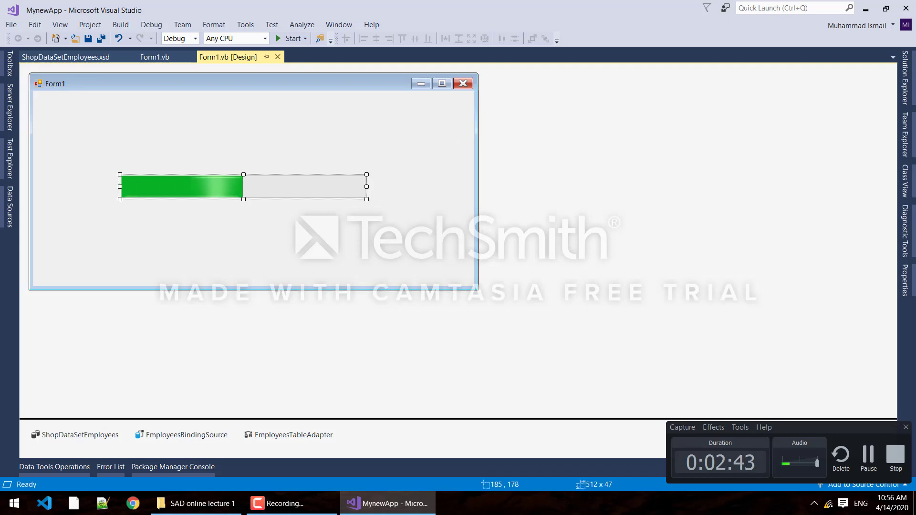
{"action": "left_click", "coordinate": [913, 293]}
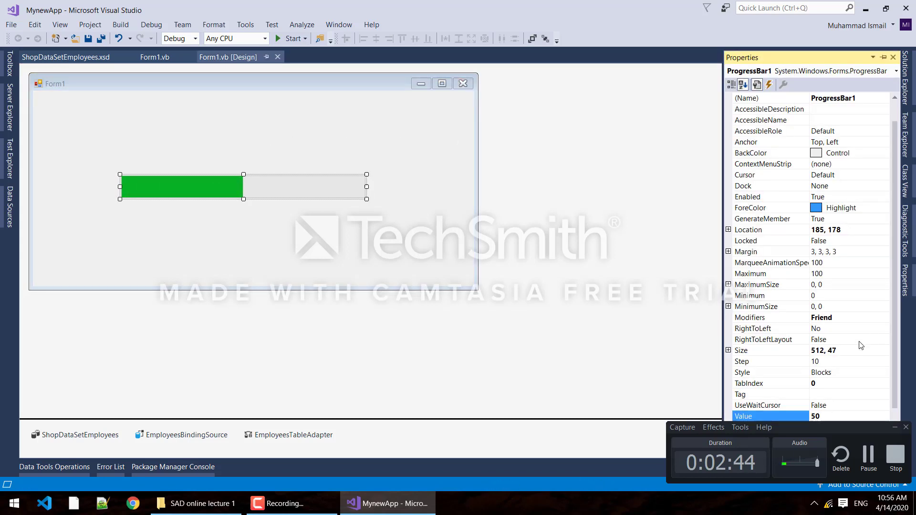
{"action": "left_click", "coordinate": [834, 417]}
{"action": "type", "text": "0"}
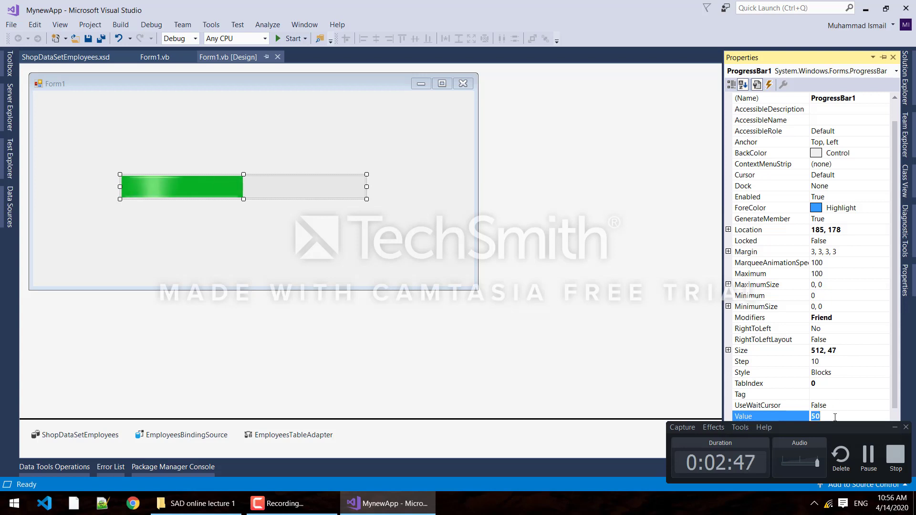
{"action": "left_click", "coordinate": [248, 232]}
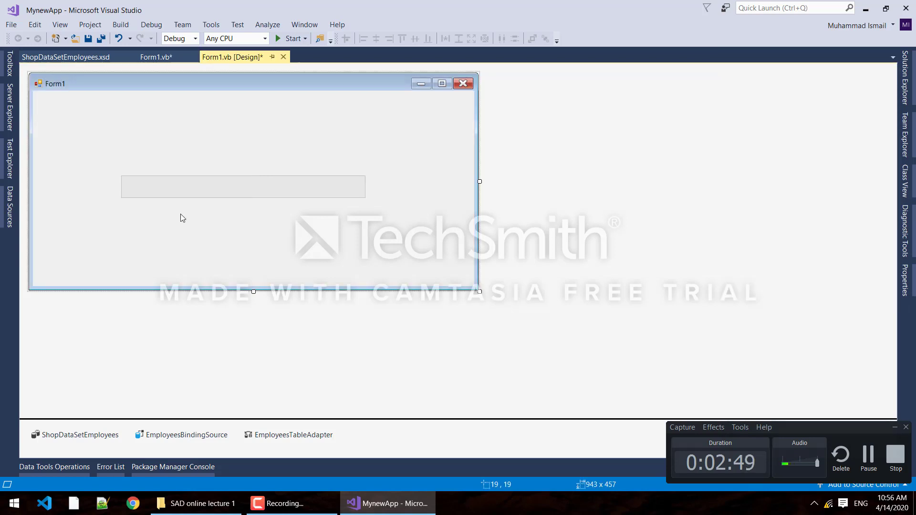
Step: Add a button captioned Start at the form's lower right
{"action": "left_click", "coordinate": [4, 65]}
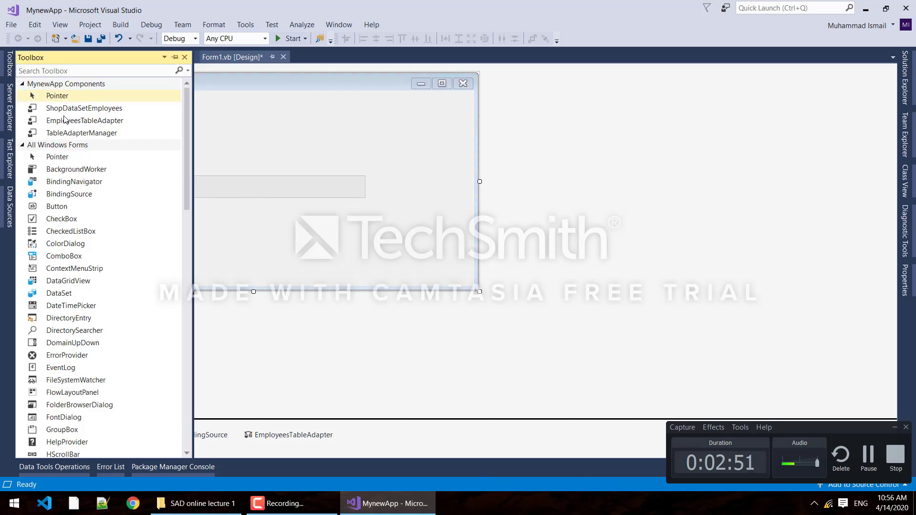
{"action": "mouse_move", "coordinate": [57, 206]}
{"action": "left_mouse_down"}
{"action": "mouse_move", "coordinate": [381, 251]}
{"action": "mouse_move", "coordinate": [404, 273]}
{"action": "mouse_move", "coordinate": [454, 261]}
{"action": "left_mouse_up"}
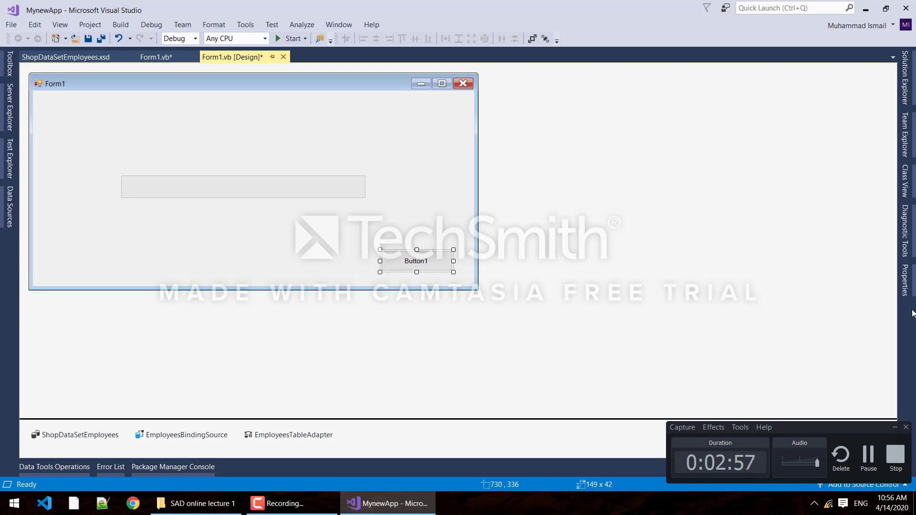
{"action": "left_click", "coordinate": [846, 412]}
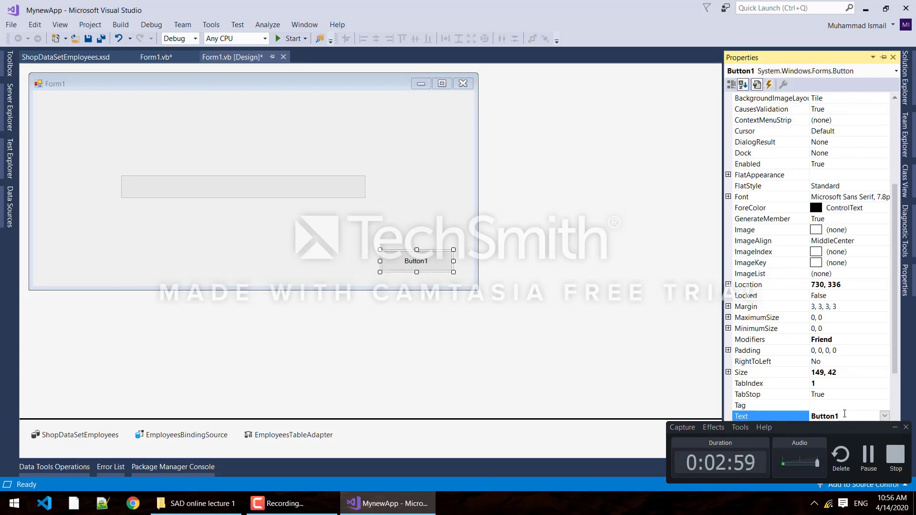
{"action": "left_click", "coordinate": [845, 414]}
{"action": "type", "text": "Start"}
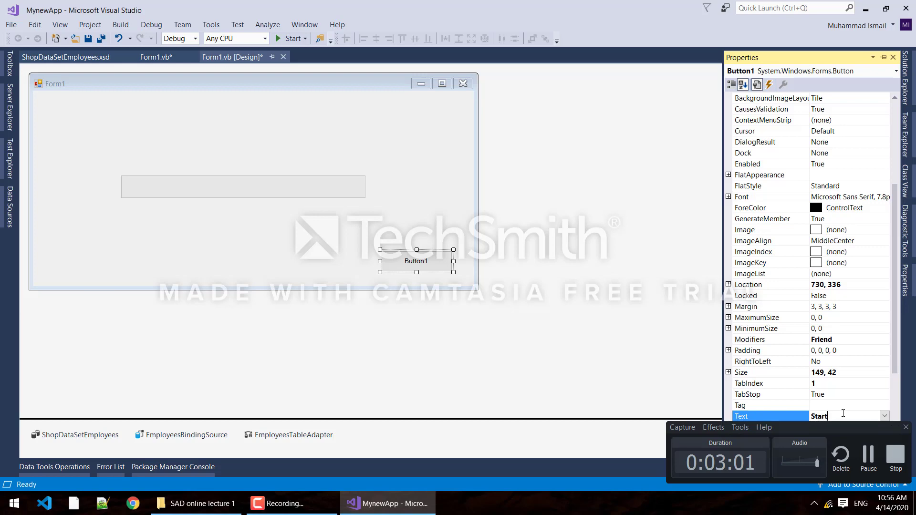
{"action": "left_click", "coordinate": [323, 259]}
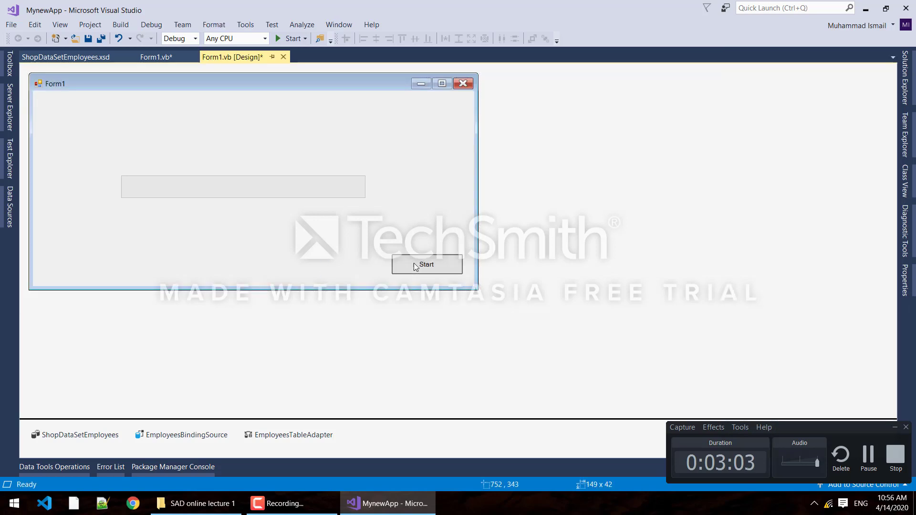
{"action": "left_click_drag", "start_coordinate": [413, 263], "coordinate": [430, 271]}
Step: Rename the Start button to Btnstart
{"action": "left_click", "coordinate": [430, 228]}
{"action": "left_click", "coordinate": [428, 263]}
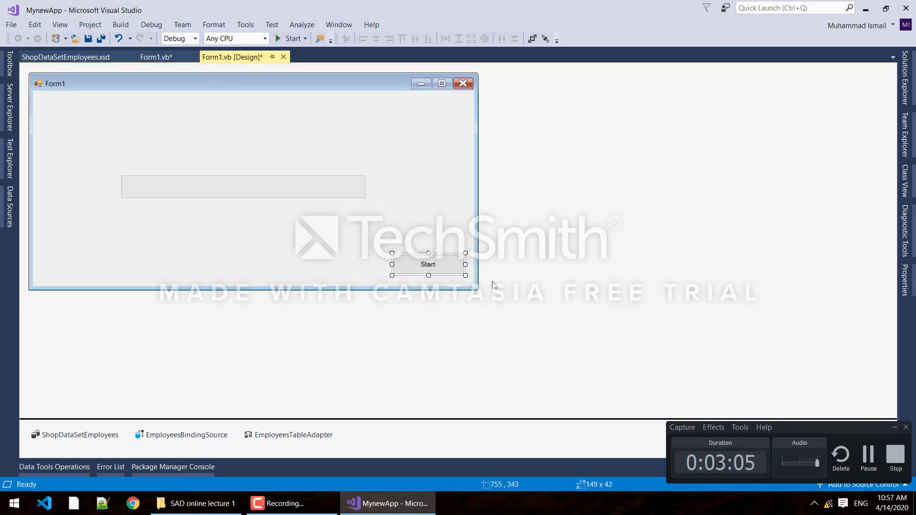
{"action": "left_click", "coordinate": [905, 286]}
{"action": "scroll", "coordinate": [842, 215], "scroll_direction": "up", "scroll_amount": 10}
{"action": "double_click", "coordinate": [832, 108]}
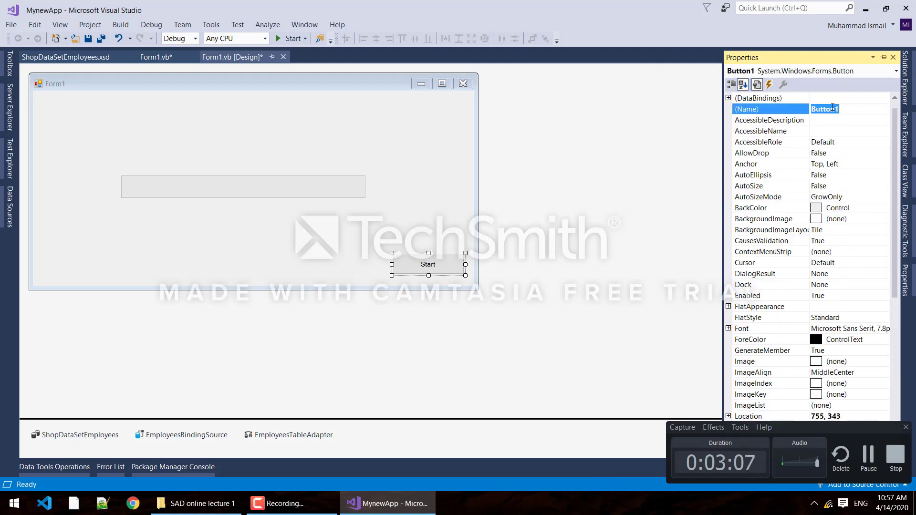
{"action": "type", "text": "Btns"}
{"action": "type", "text": "tart"}
{"action": "left_click", "coordinate": [438, 179]}
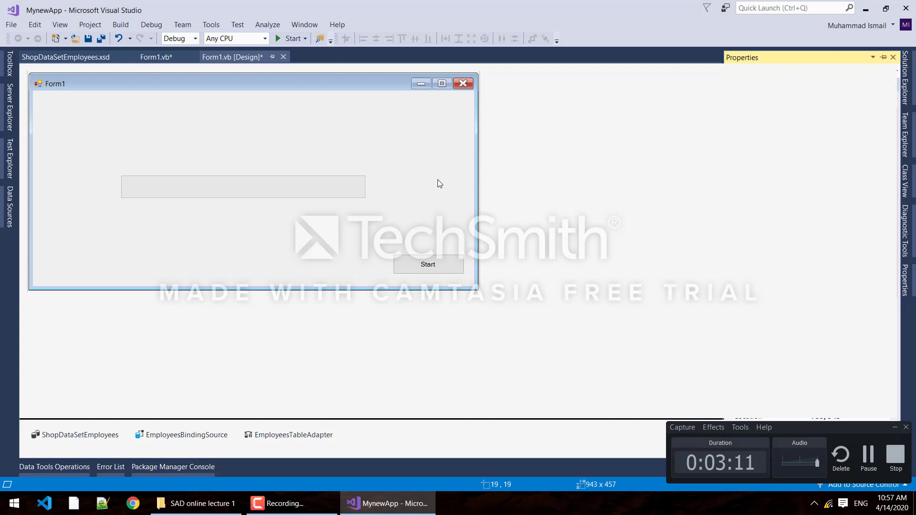
Step: Rename the progress bar to ProgressBartest in Properties
{"action": "left_click", "coordinate": [336, 192]}
{"action": "left_click", "coordinate": [904, 281]}
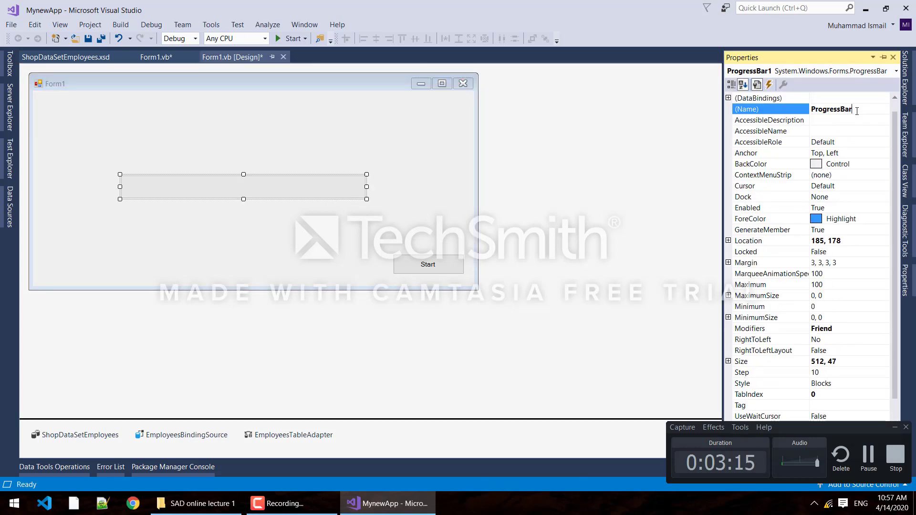
{"action": "type", "text": "1"}
{"action": "left_click", "coordinate": [319, 192]}
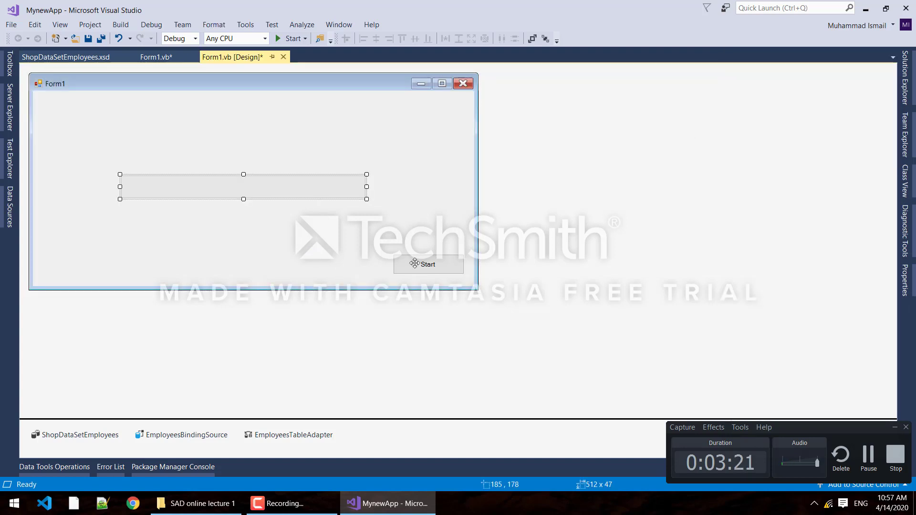
Step: Check the layout by selecting the Start button, the form and the progress bar
{"action": "left_click", "coordinate": [414, 263]}
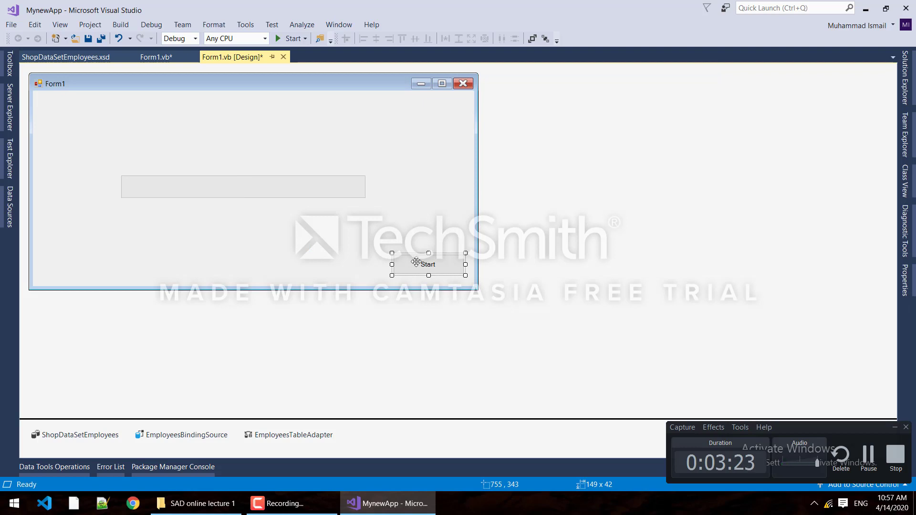
{"action": "left_click", "coordinate": [423, 250]}
{"action": "left_click", "coordinate": [422, 274]}
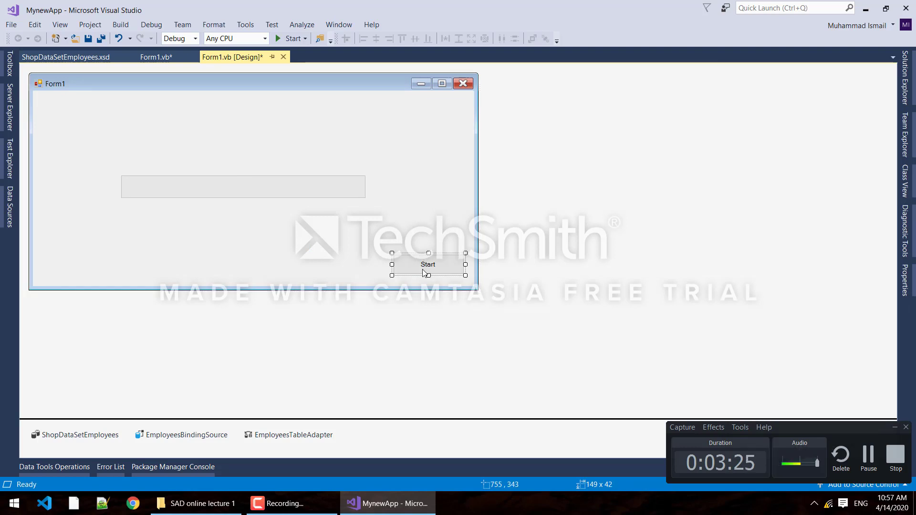
{"action": "left_click", "coordinate": [309, 192]}
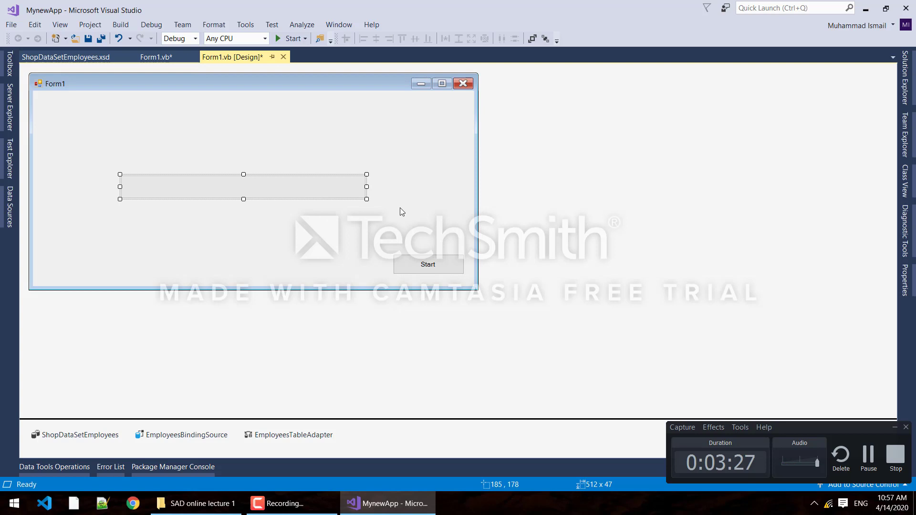
{"action": "left_click", "coordinate": [356, 225]}
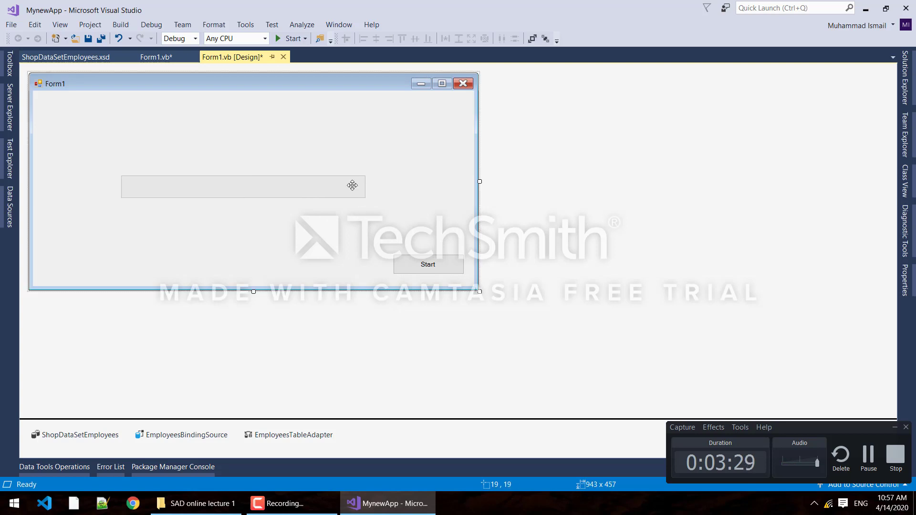
{"action": "left_click", "coordinate": [352, 184]}
{"action": "left_click", "coordinate": [390, 205]}
{"action": "left_click", "coordinate": [422, 262]}
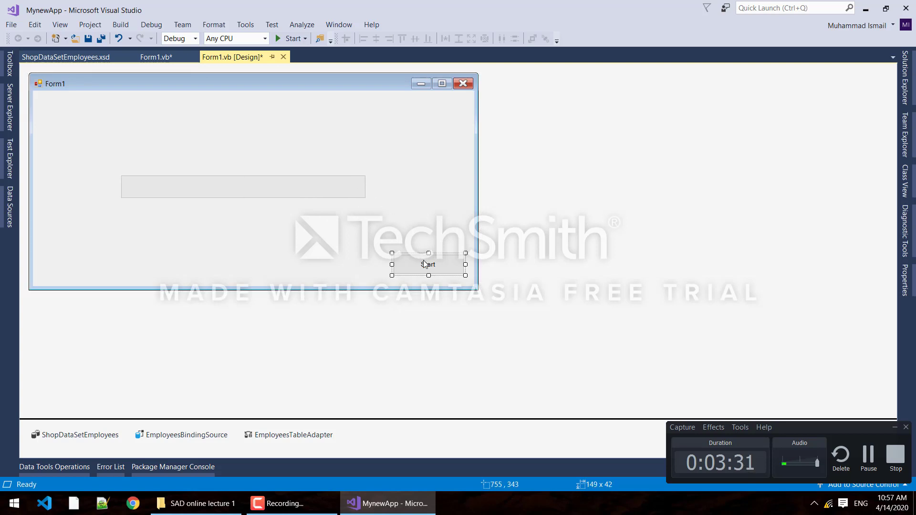
Step: Create Btnstart_Click with the line ProgressBartest.Value = 10, then run the app
{"action": "double_click", "coordinate": [423, 262]}
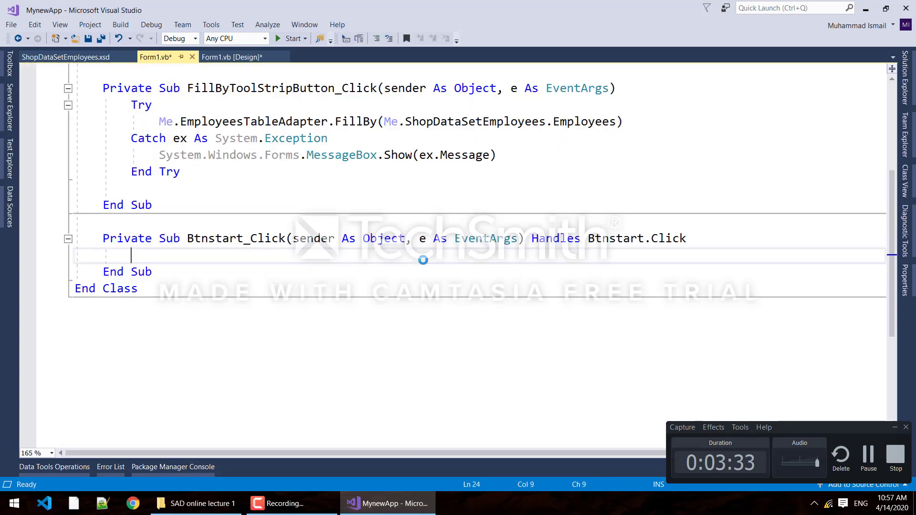
{"action": "left_click", "coordinate": [232, 56]}
{"action": "double_click", "coordinate": [409, 256]}
{"action": "type", "text": "progre"}
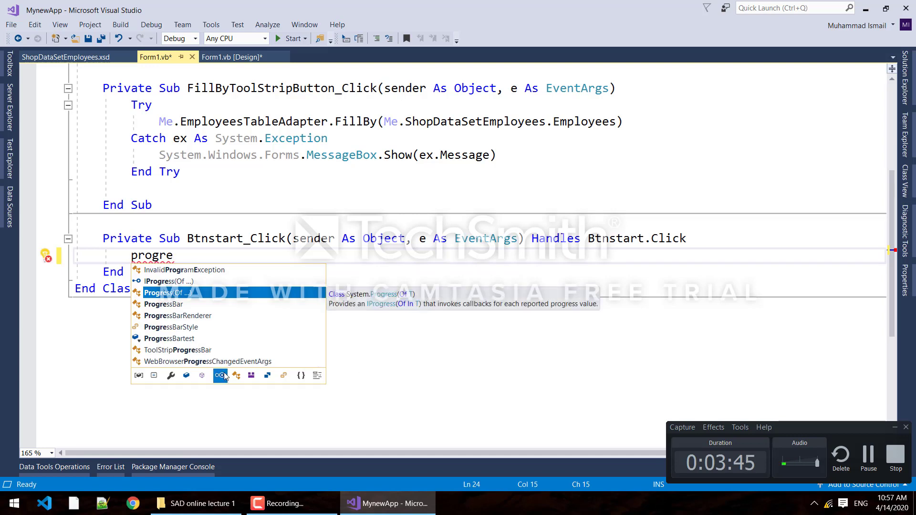
{"action": "left_click", "coordinate": [184, 340]}
{"action": "double_click", "coordinate": [184, 339]}
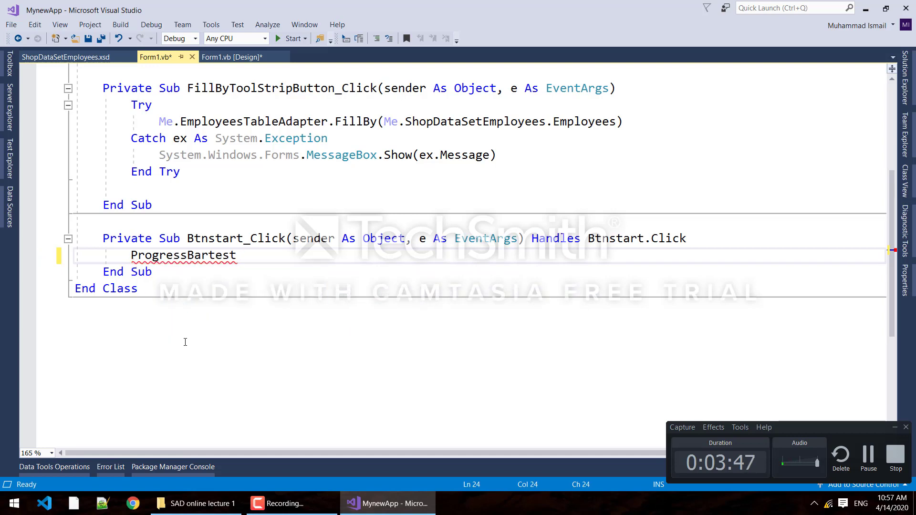
{"action": "type", "text": ".v"}
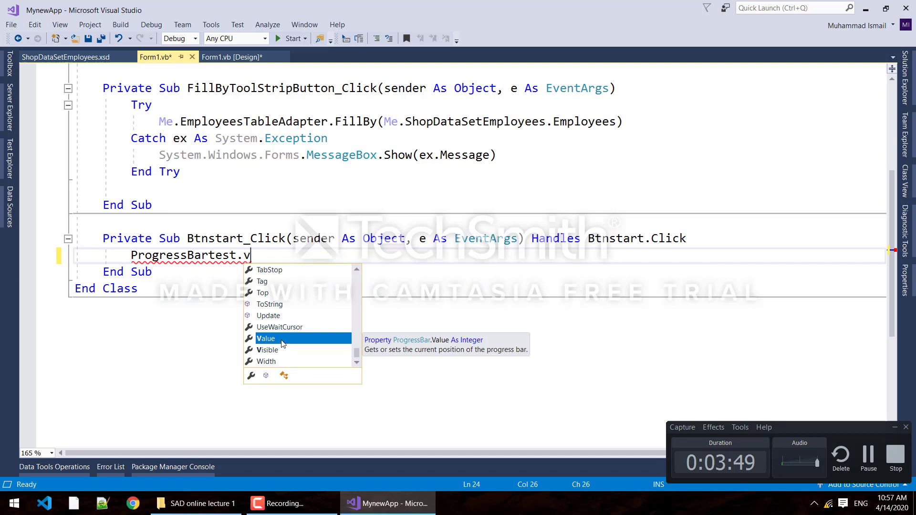
{"action": "mouse_move", "coordinate": [267, 338]}
{"action": "double_click", "coordinate": [275, 339]}
{"action": "type", "text": "="}
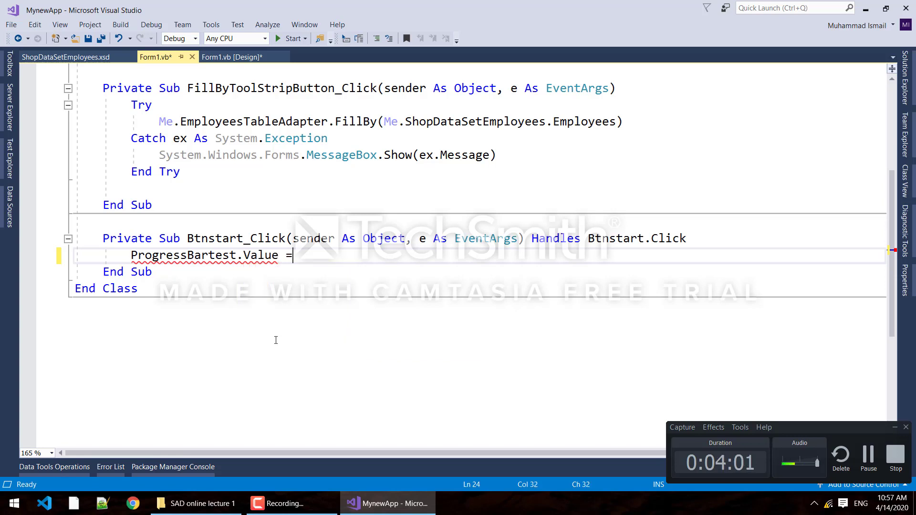
{"action": "type", "text": " 10"}
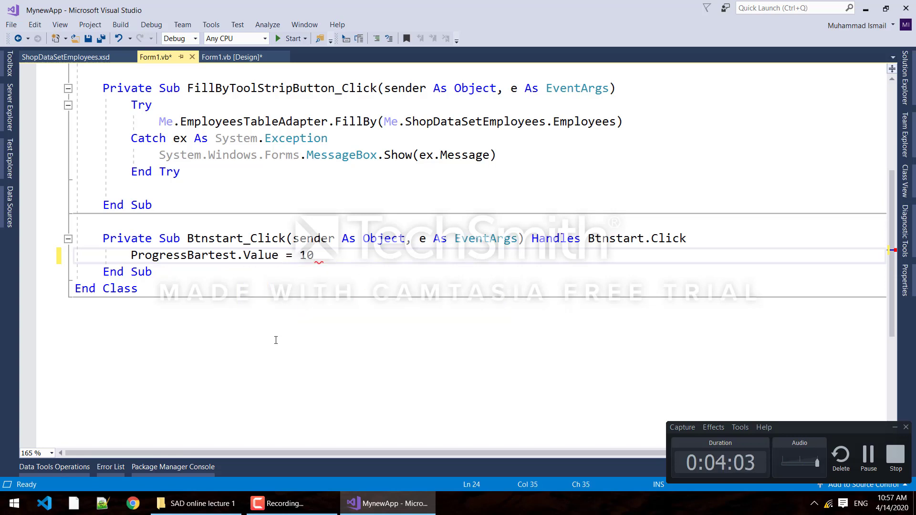
{"action": "left_click", "coordinate": [275, 339]}
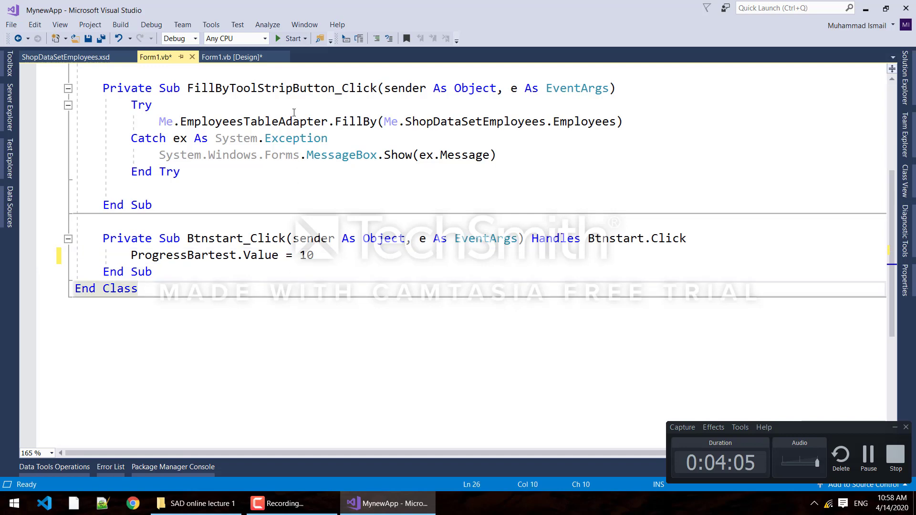
{"action": "left_click", "coordinate": [287, 42]}
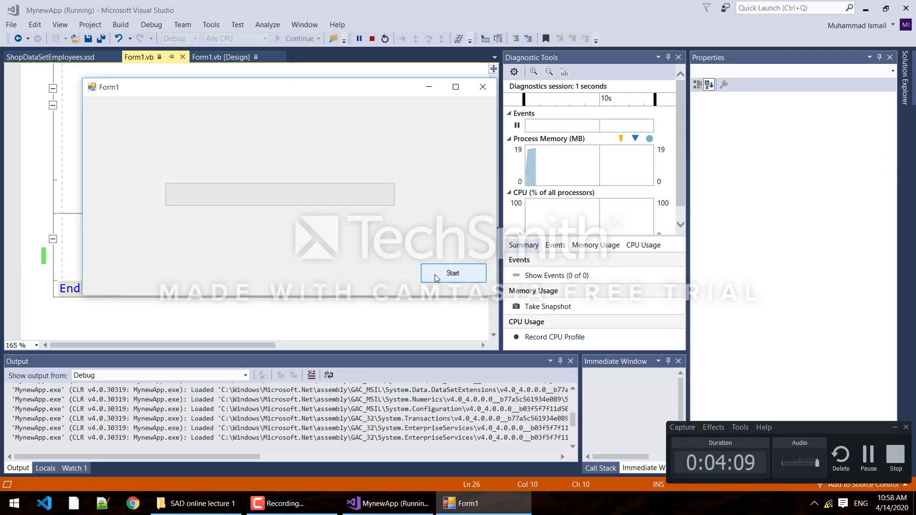
Step: Click the running form's Start button to fill the bar to 10, then close Form1
{"action": "left_click", "coordinate": [435, 276]}
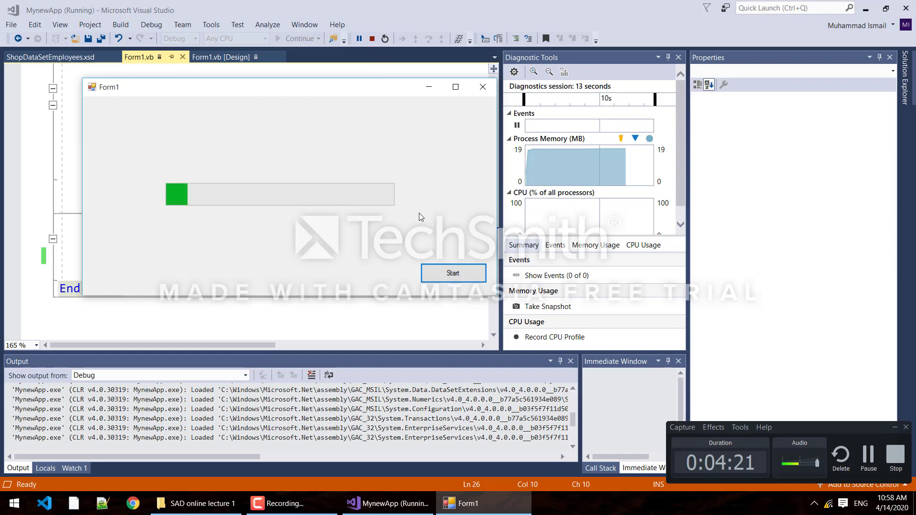
{"action": "left_click", "coordinate": [482, 86]}
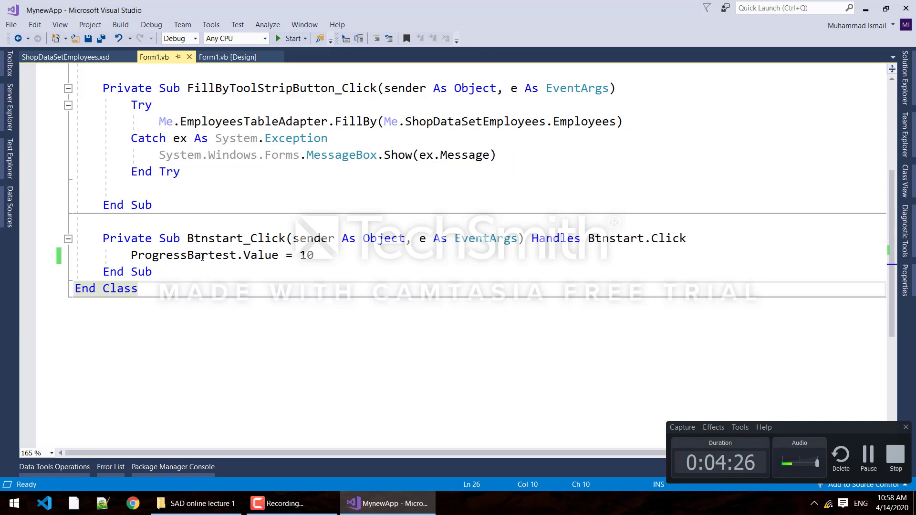
Step: Change the handler line to ProgressBartest.Value += 10 and rerun the app
{"action": "left_click", "coordinate": [202, 256]}
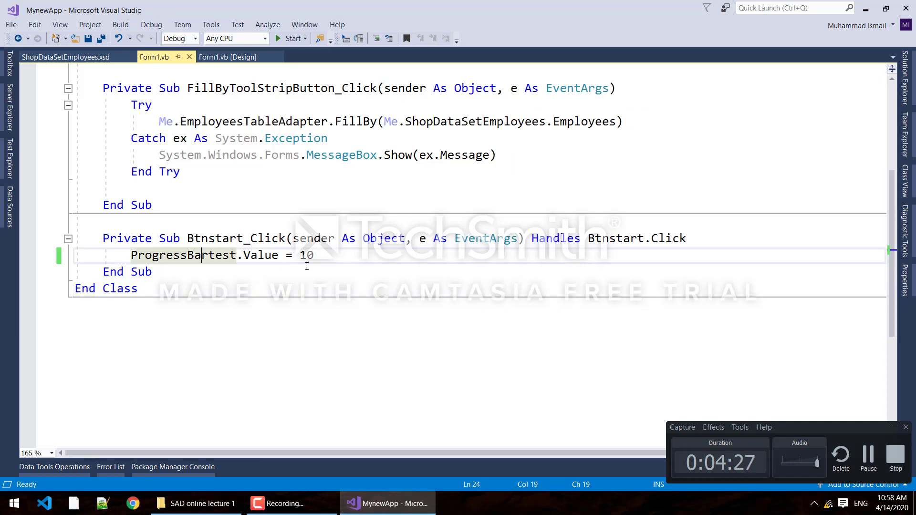
{"action": "left_click", "coordinate": [261, 256]}
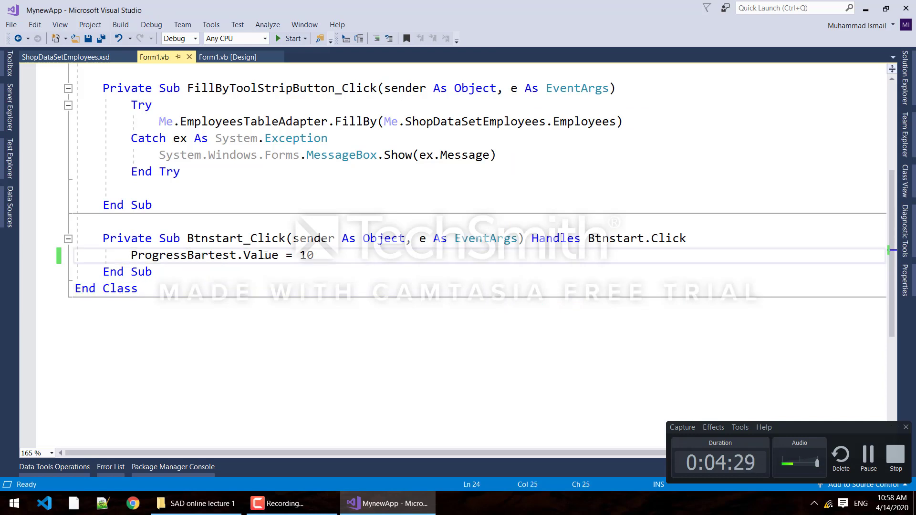
{"action": "left_click", "coordinate": [301, 256]}
{"action": "left_click", "coordinate": [315, 297]}
{"action": "left_click", "coordinate": [317, 261]}
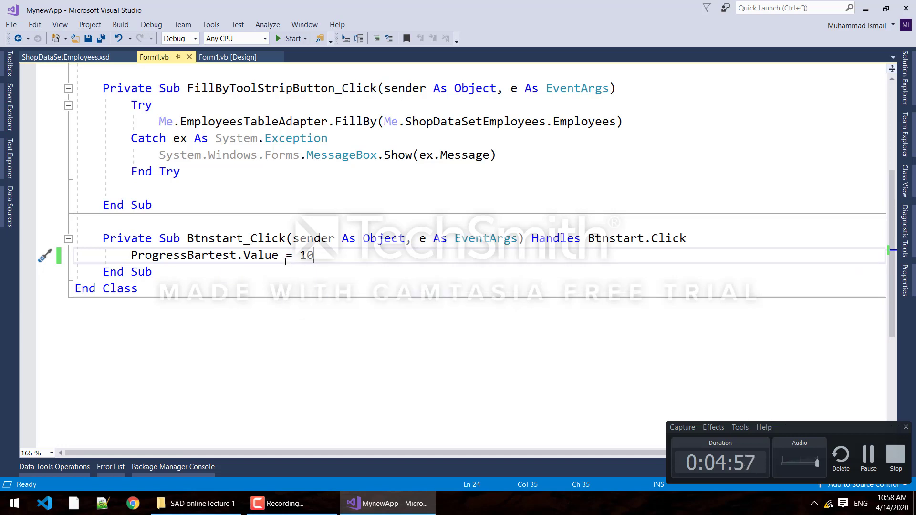
{"action": "left_click", "coordinate": [285, 261]}
{"action": "type", "text": "+"}
{"action": "left_click", "coordinate": [285, 273]}
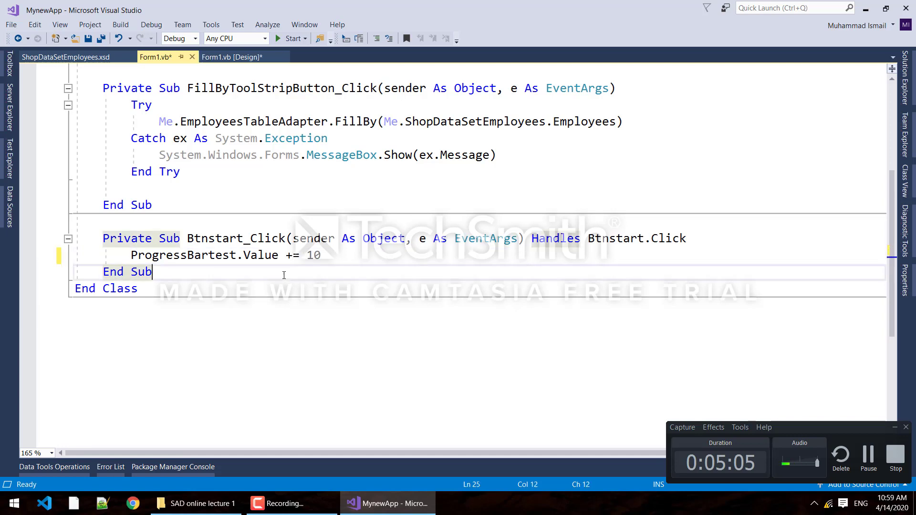
{"action": "left_click", "coordinate": [306, 255]}
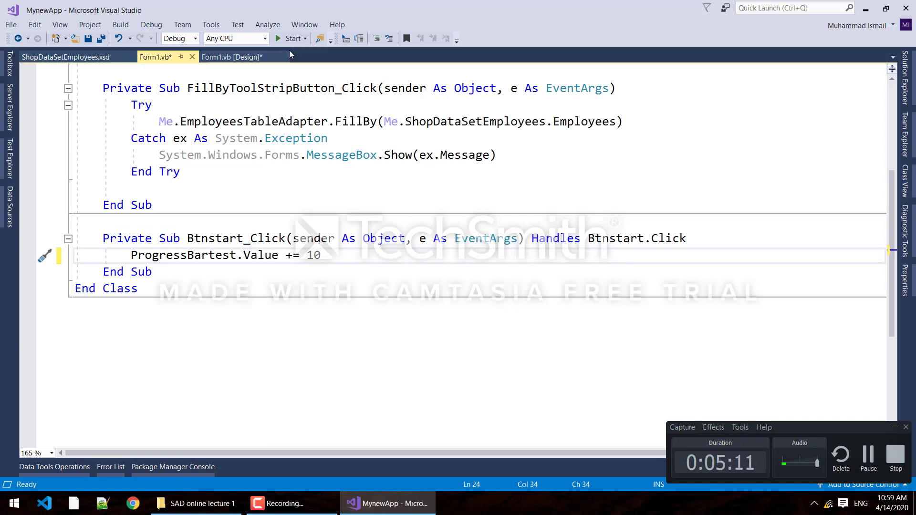
{"action": "left_click", "coordinate": [290, 38]}
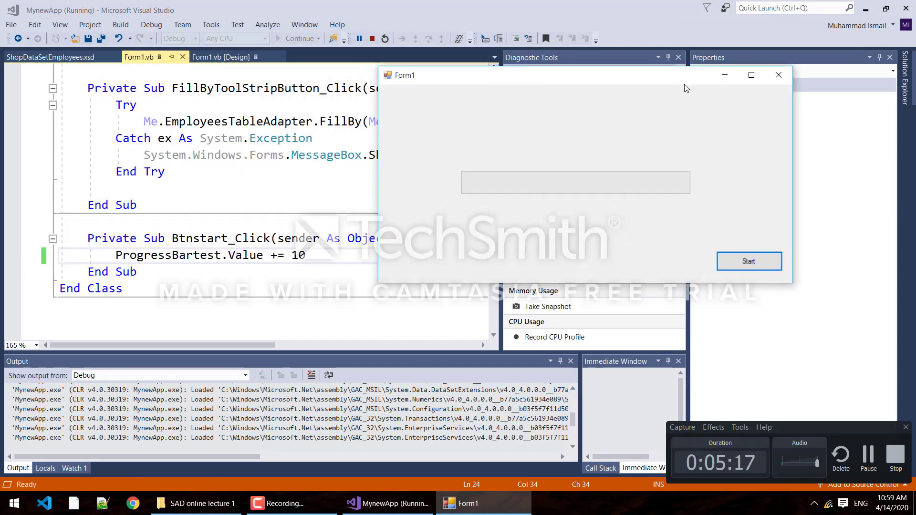
Step: Press Start repeatedly until the bar passes 100, raising ArgumentOutOfRangeException at 110
{"action": "left_click", "coordinate": [750, 267]}
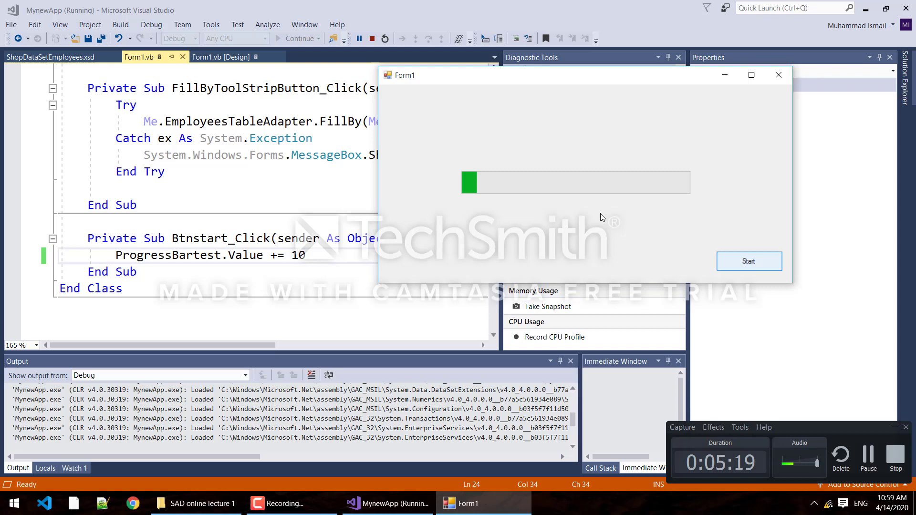
{"action": "key", "text": "space"}
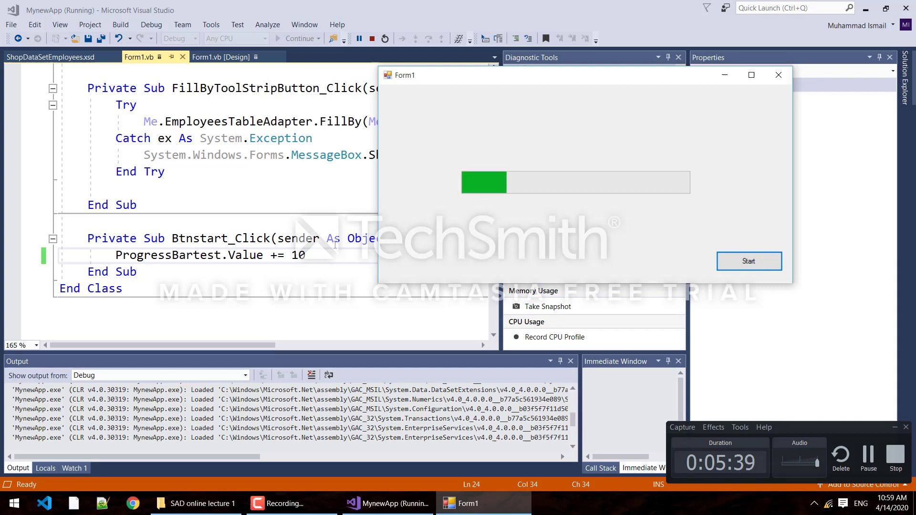
{"action": "double_click", "coordinate": [761, 267]}
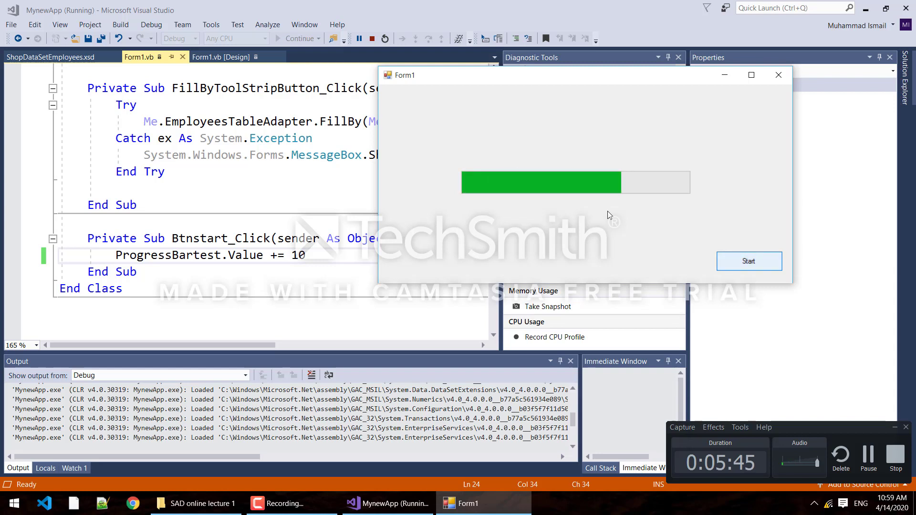
{"action": "key", "text": "space"}
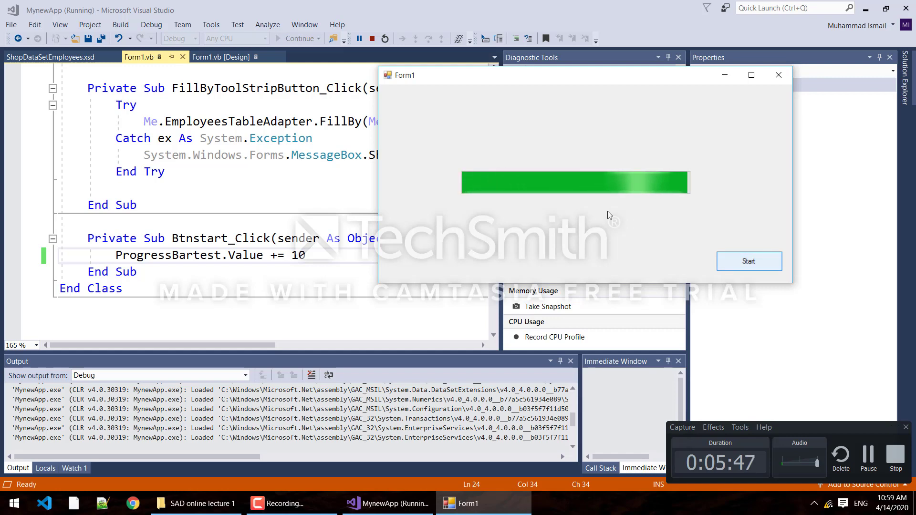
{"action": "key", "text": "space"}
{"action": "key", "text": "space"}
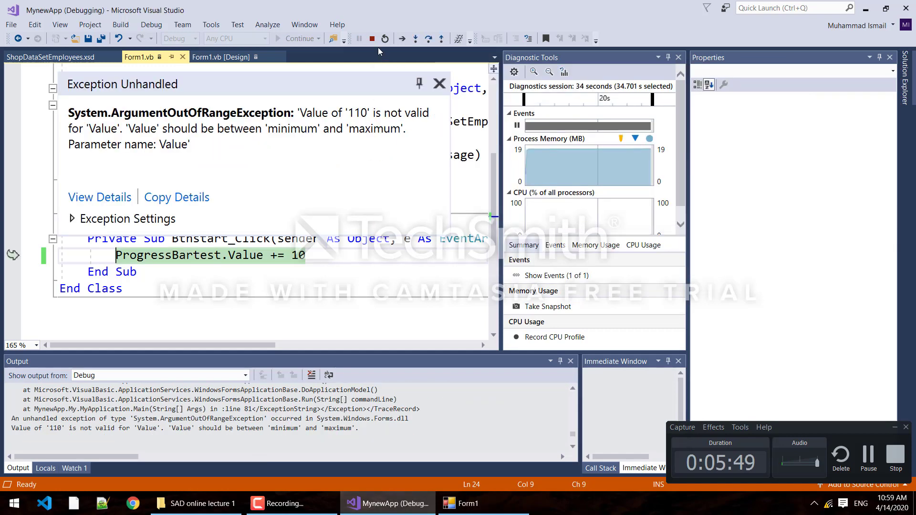
Step: Stop debugging and add a blank line at the start of Btnstart_Click
{"action": "left_click", "coordinate": [372, 40]}
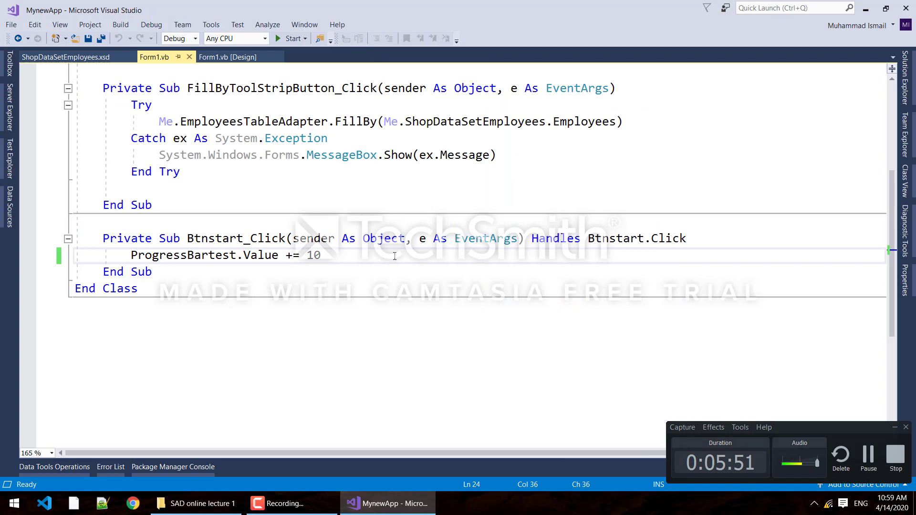
{"action": "left_click", "coordinate": [310, 276]}
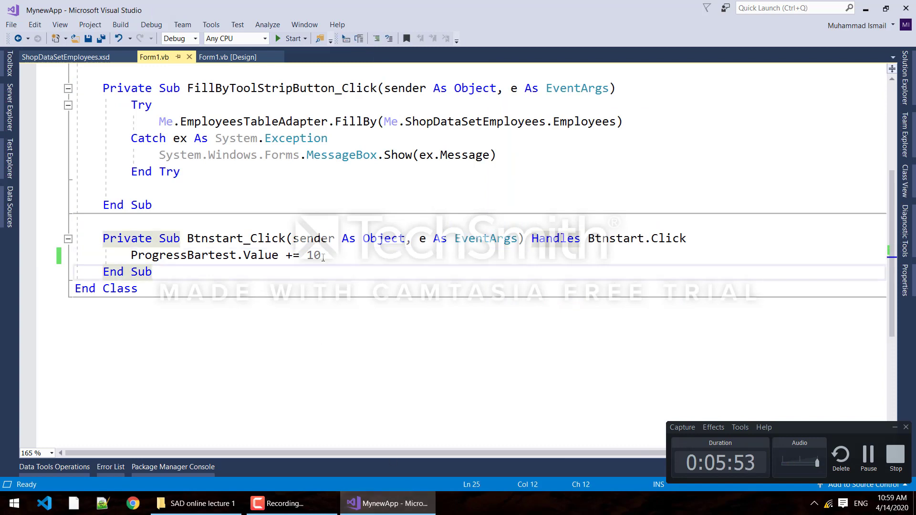
{"action": "left_click", "coordinate": [686, 239]}
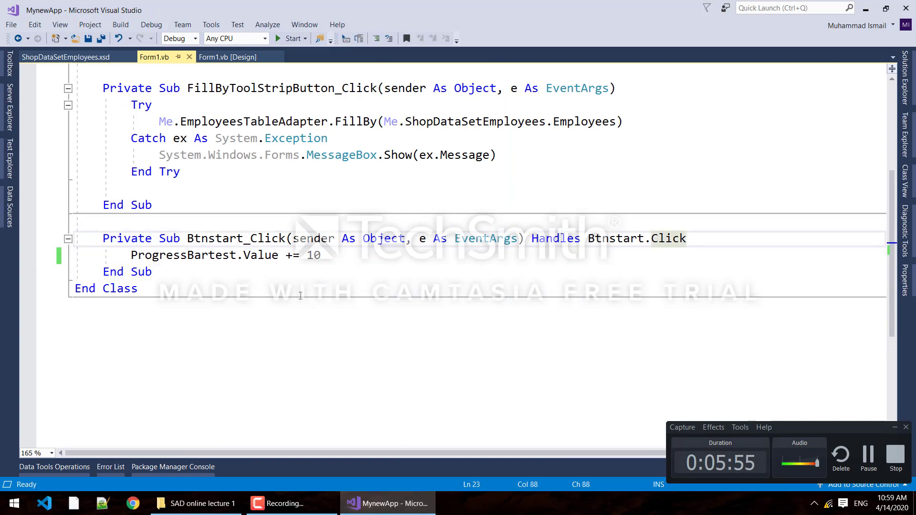
{"action": "key", "text": "Return"}
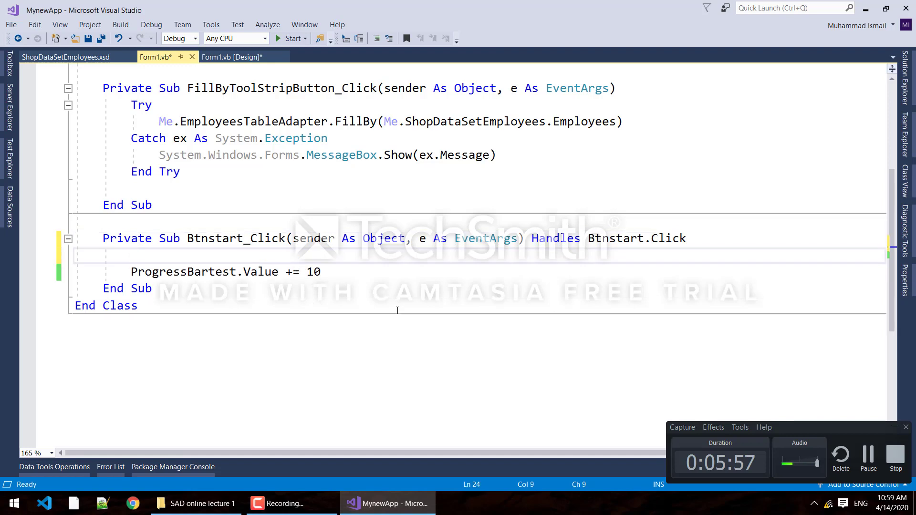
{"action": "left_click", "coordinate": [435, 505]}
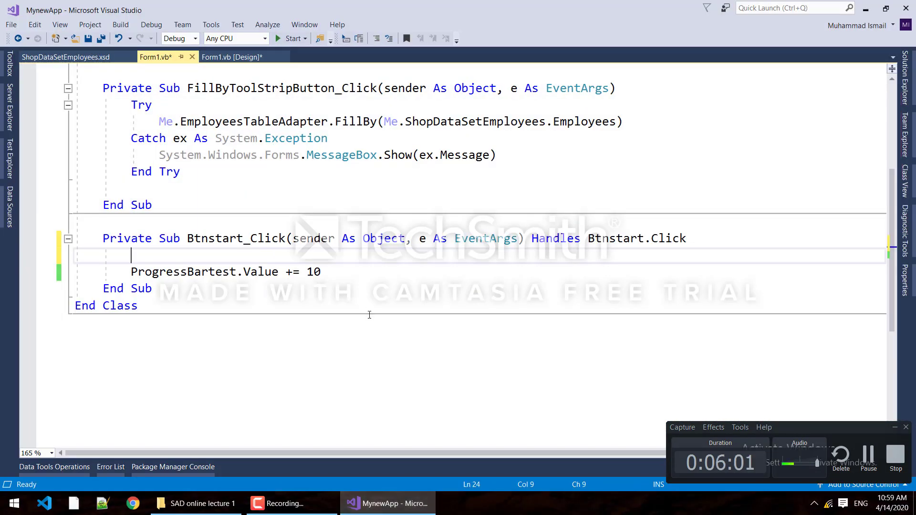
{"action": "type", "text": "if "}
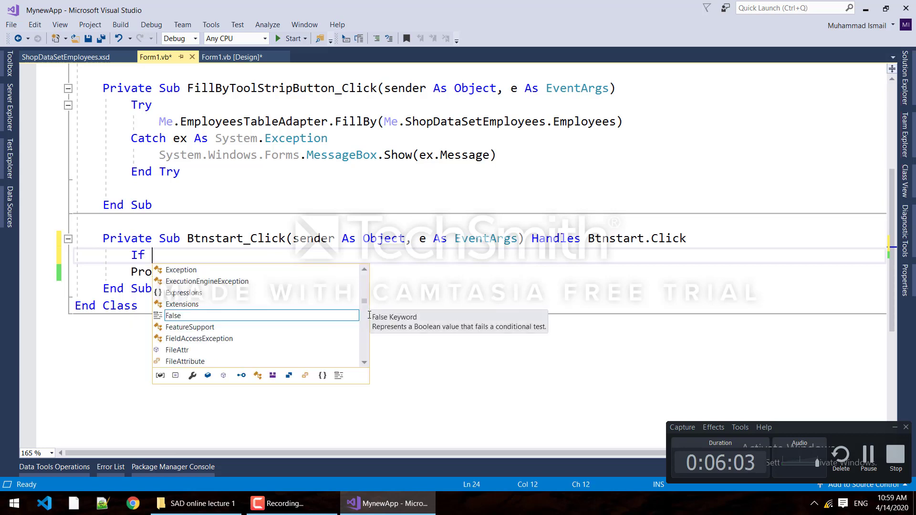
{"action": "type", "text": "pr"}
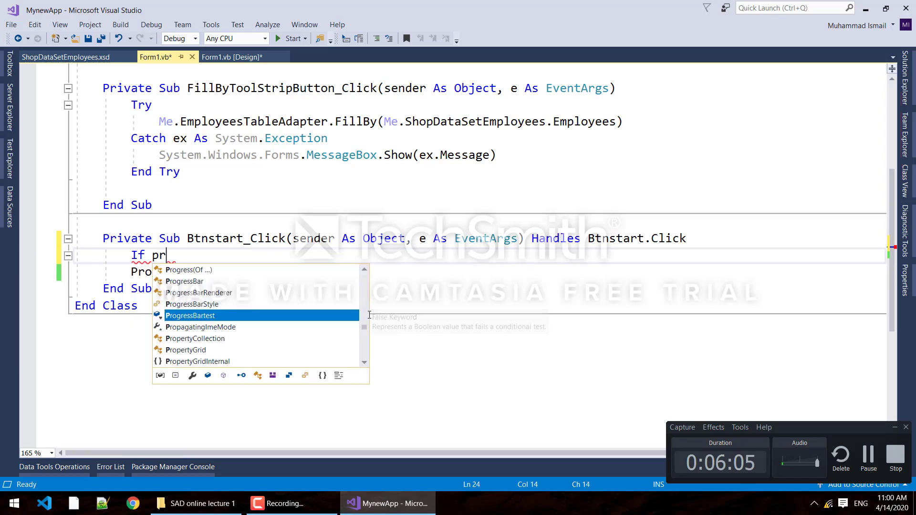
{"action": "type", "text": "ogr"}
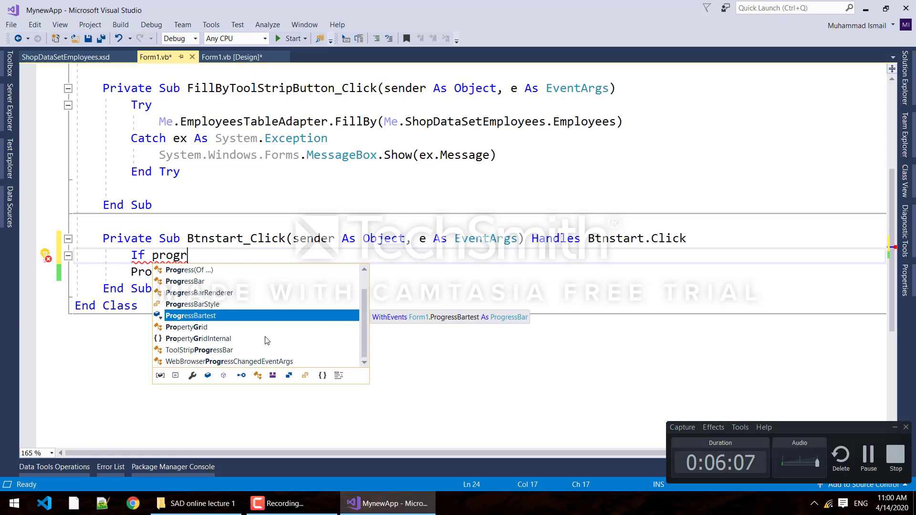
Step: Add 'If ProgressBartest.Value < 100 Then' and move the += 10 line inside it
{"action": "double_click", "coordinate": [226, 318]}
{"action": "type", "text": ".v"}
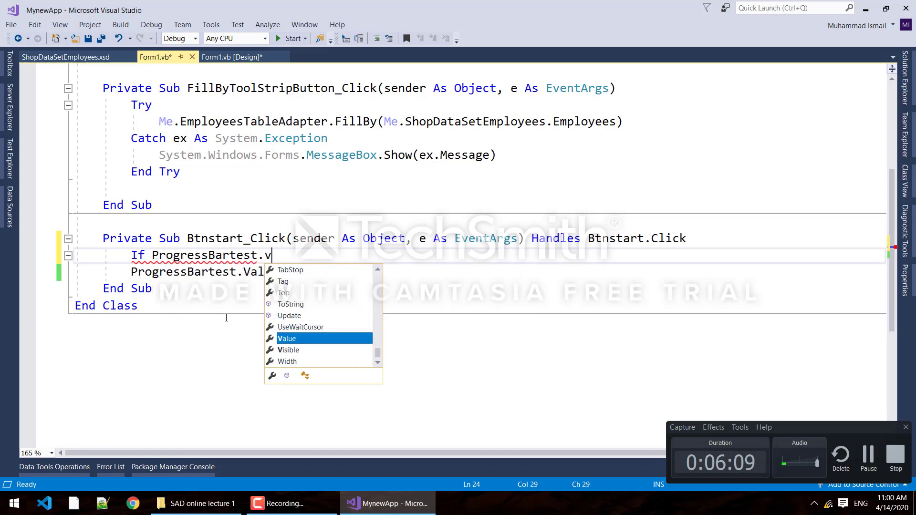
{"action": "double_click", "coordinate": [315, 338]}
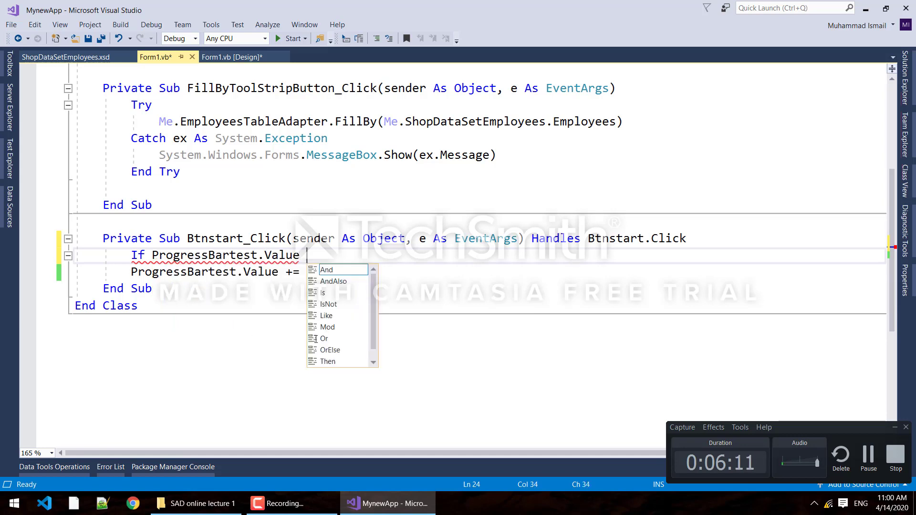
{"action": "type", "text": "< 100"}
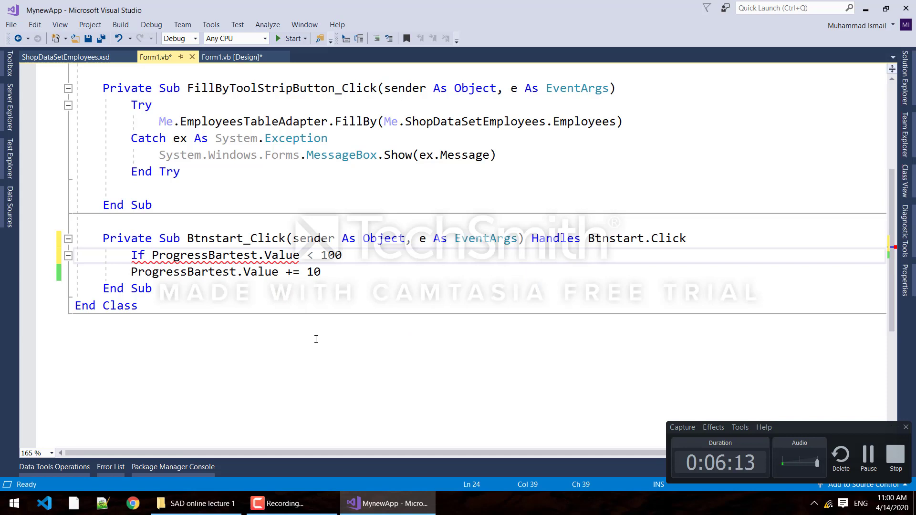
{"action": "type", "text": " then"}
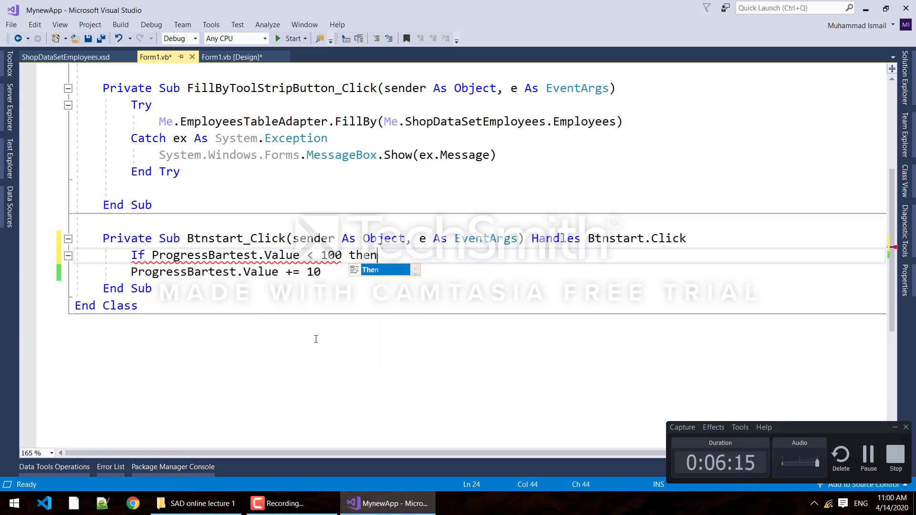
{"action": "key", "text": "Return"}
{"action": "key", "text": "Return"}
{"action": "left_click_drag", "start_coordinate": [321, 322], "coordinate": [130, 324]}
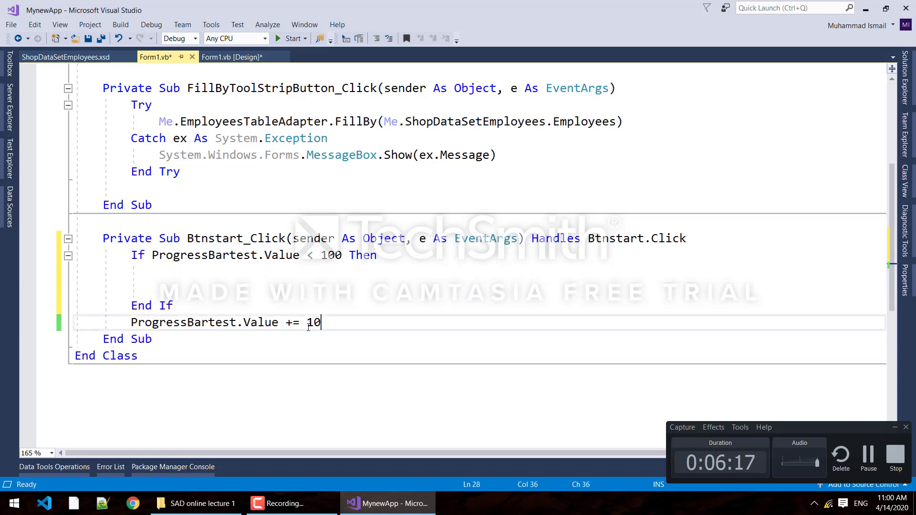
{"action": "key", "text": "ctrl+x"}
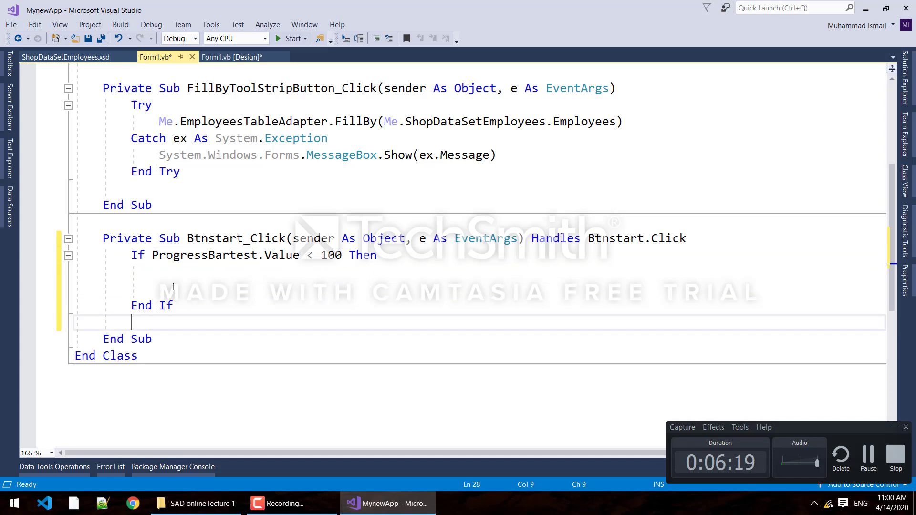
{"action": "left_click", "coordinate": [184, 285]}
{"action": "key", "text": "ctrl+v"}
Step: Remove the extra blank line inside the If block and run MynewApp
{"action": "left_click", "coordinate": [217, 315]}
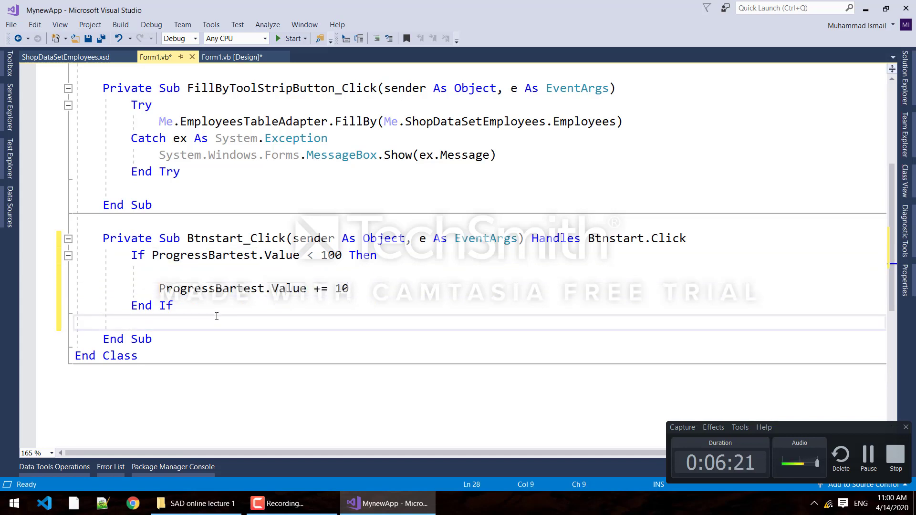
{"action": "left_click", "coordinate": [218, 270]}
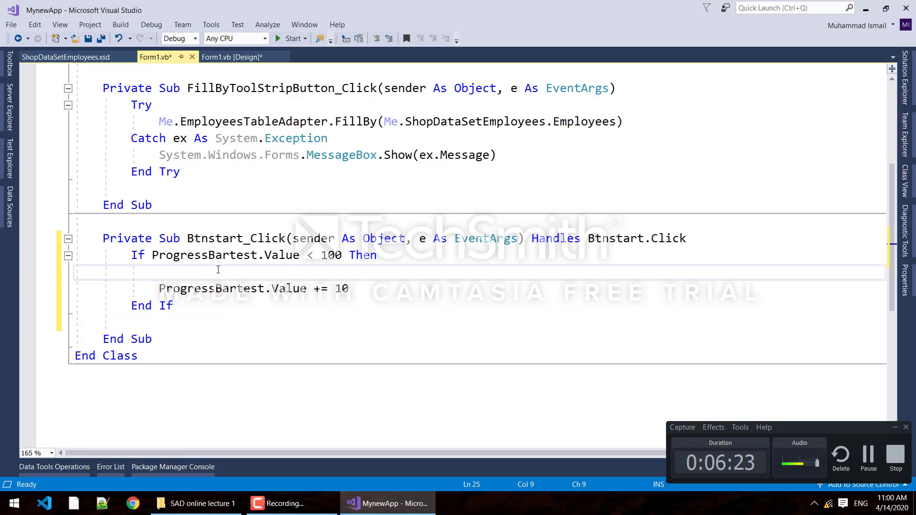
{"action": "key", "text": "BackSpace"}
{"action": "key", "text": "BackSpace"}
{"action": "key", "text": "BackSpace"}
{"action": "key", "text": "BackSpace"}
{"action": "key", "text": "BackSpace"}
{"action": "key", "text": "BackSpace"}
{"action": "key", "text": "BackSpace"}
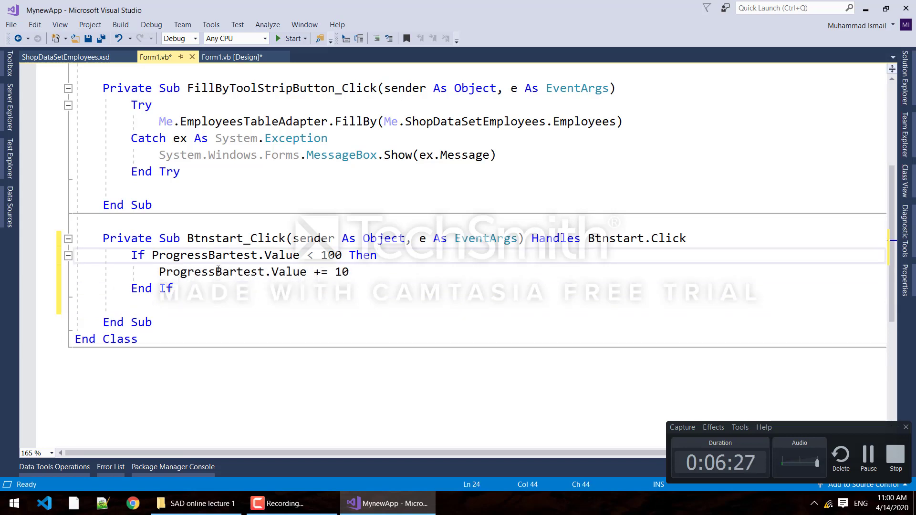
{"action": "left_click", "coordinate": [241, 324]}
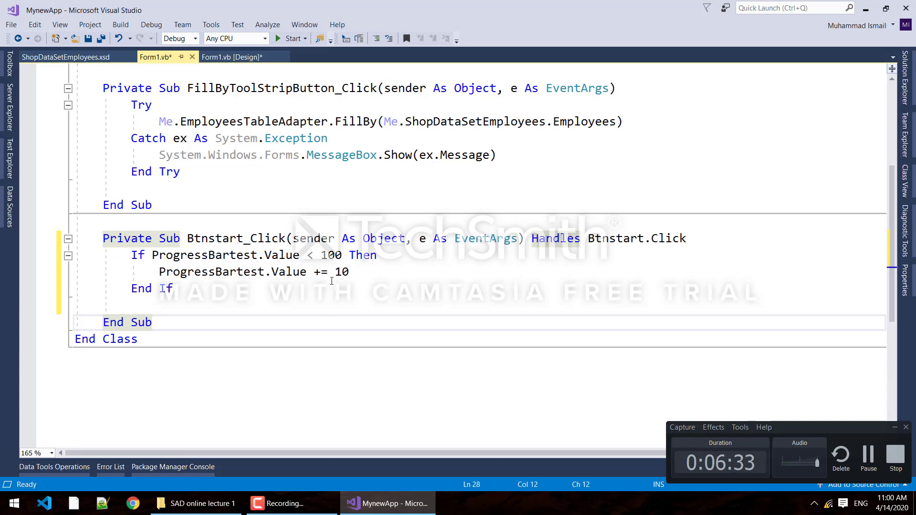
{"action": "left_click", "coordinate": [289, 38]}
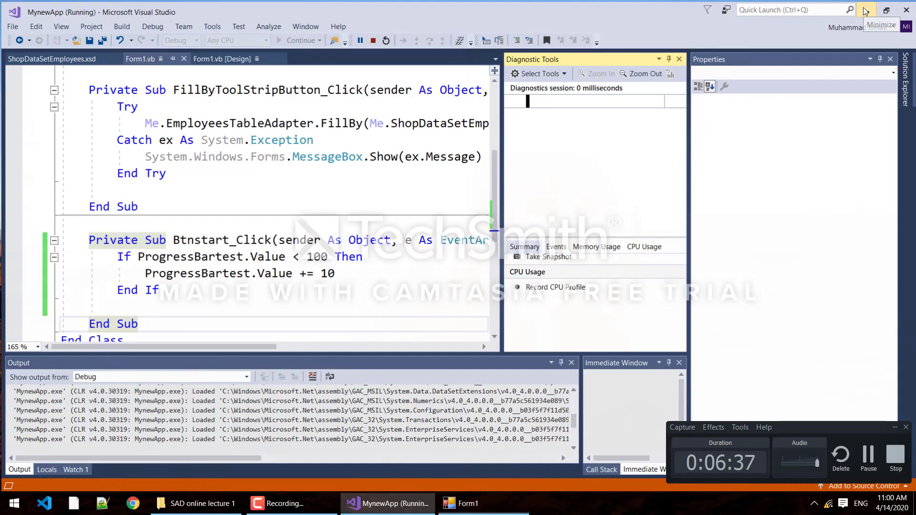
Step: Press Start in Form1 until the bar fills with no error, then close Form1
{"action": "left_click", "coordinate": [865, 8]}
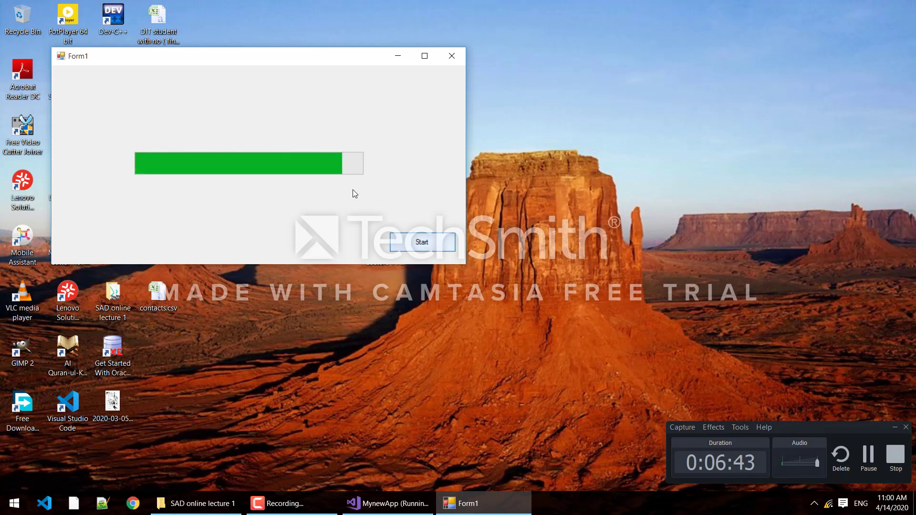
{"action": "left_click", "coordinate": [442, 240]}
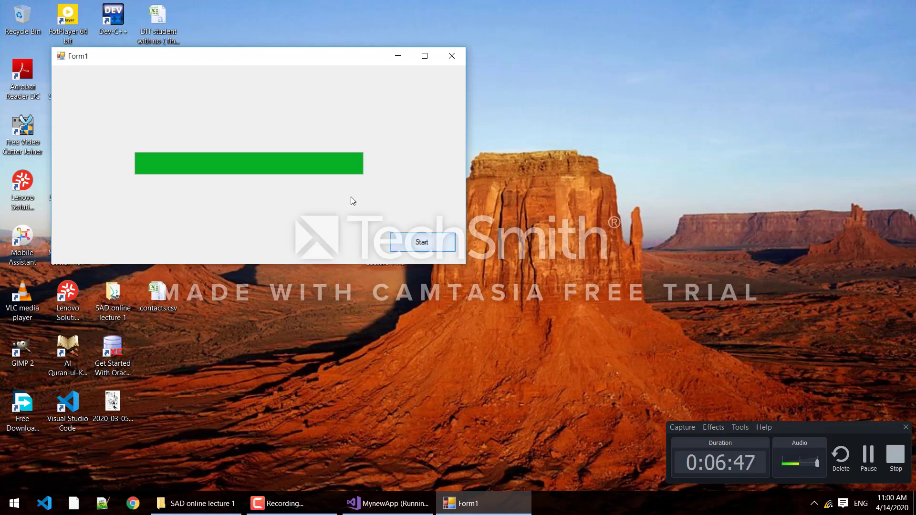
{"action": "left_click", "coordinate": [452, 56]}
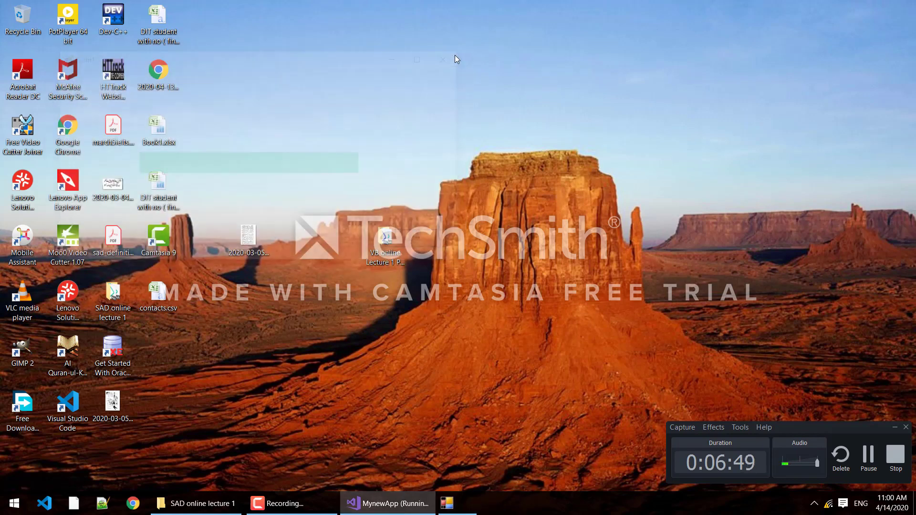
{"action": "left_click", "coordinate": [385, 504]}
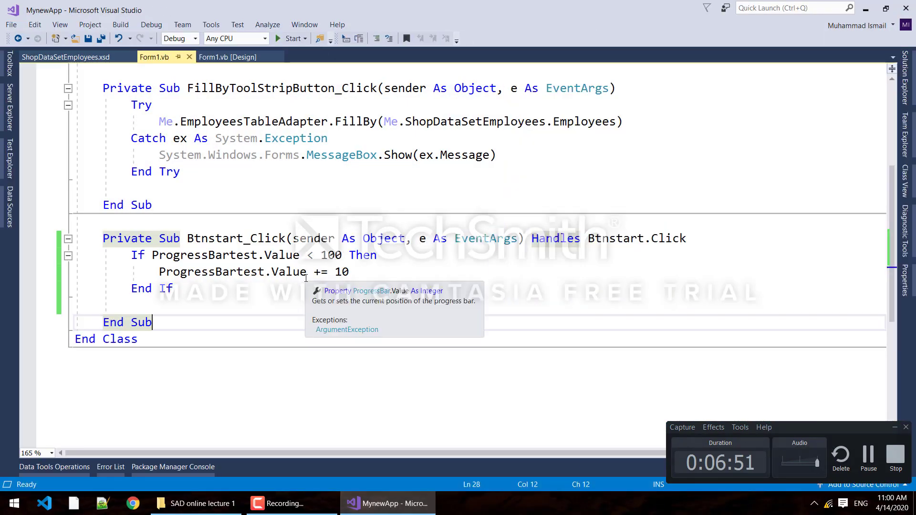
Step: Set ProgressBartest's Style to Marquee in Form1.vb [Design] and run MynewApp again
{"action": "left_click", "coordinate": [226, 56]}
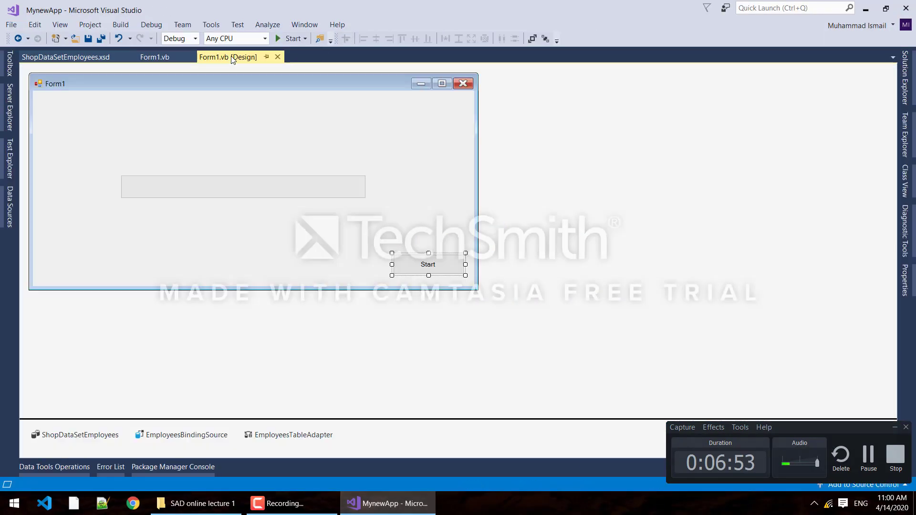
{"action": "left_click", "coordinate": [295, 186]}
{"action": "left_click", "coordinate": [904, 280]}
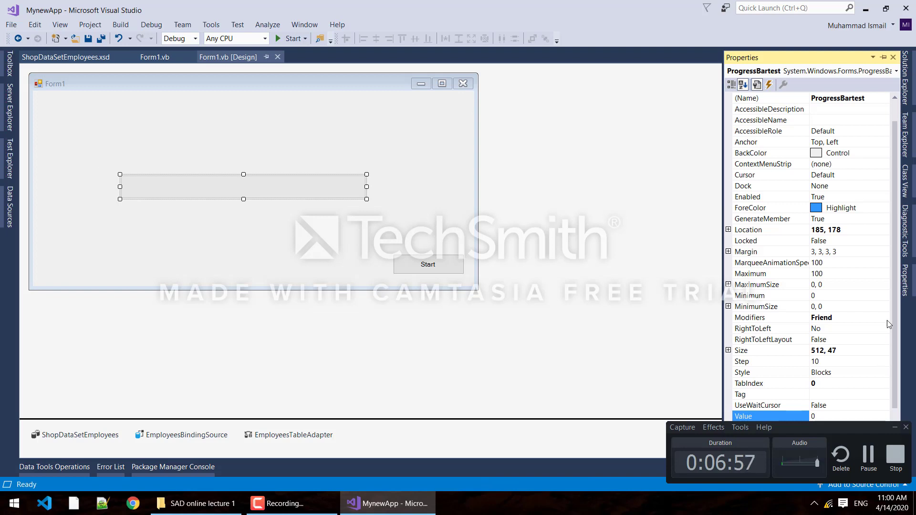
{"action": "scroll", "coordinate": [896, 315], "scroll_direction": "down", "scroll_amount": 1}
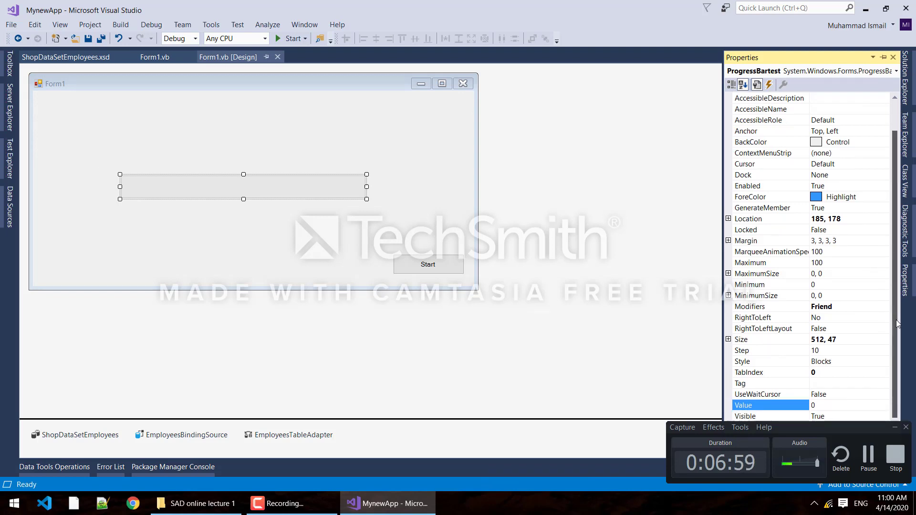
{"action": "left_click", "coordinate": [245, 195]}
{"action": "left_click", "coordinate": [905, 279]}
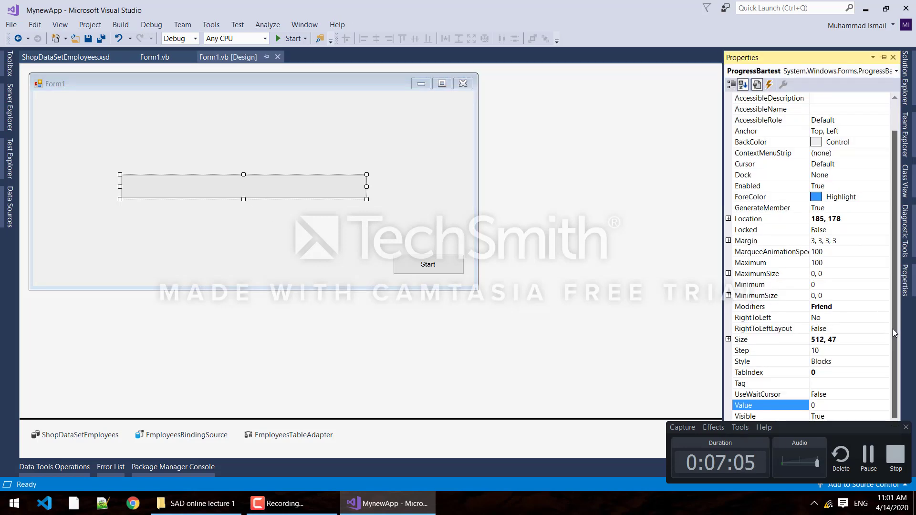
{"action": "left_click", "coordinate": [860, 360]}
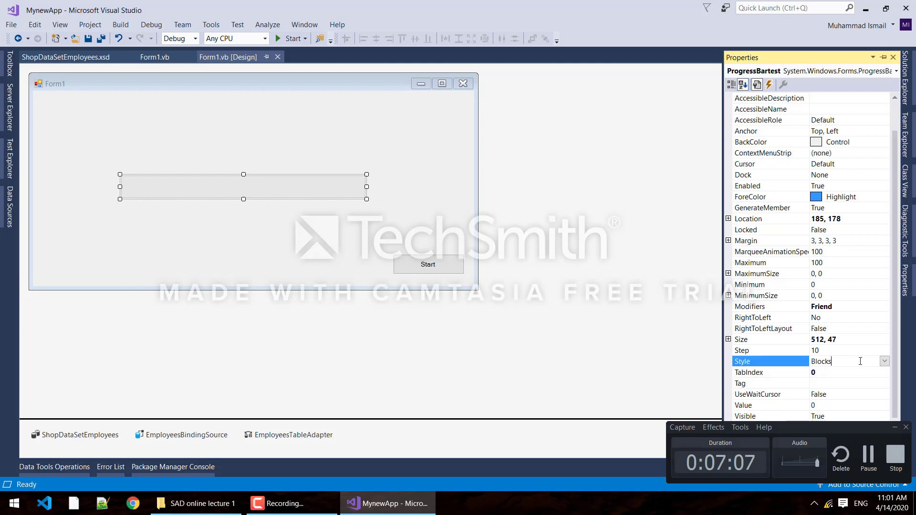
{"action": "left_click", "coordinate": [884, 362]}
{"action": "left_click", "coordinate": [856, 394]}
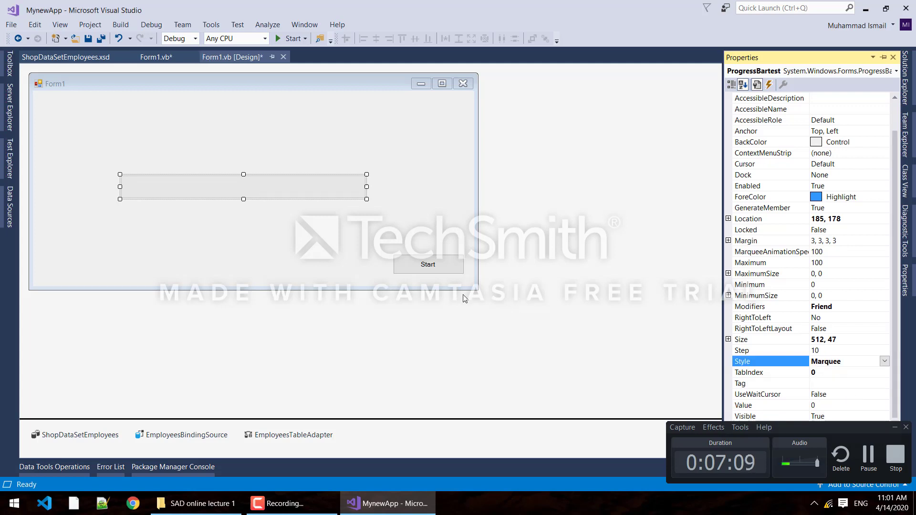
{"action": "left_click", "coordinate": [268, 241]}
{"action": "left_click", "coordinate": [292, 38]}
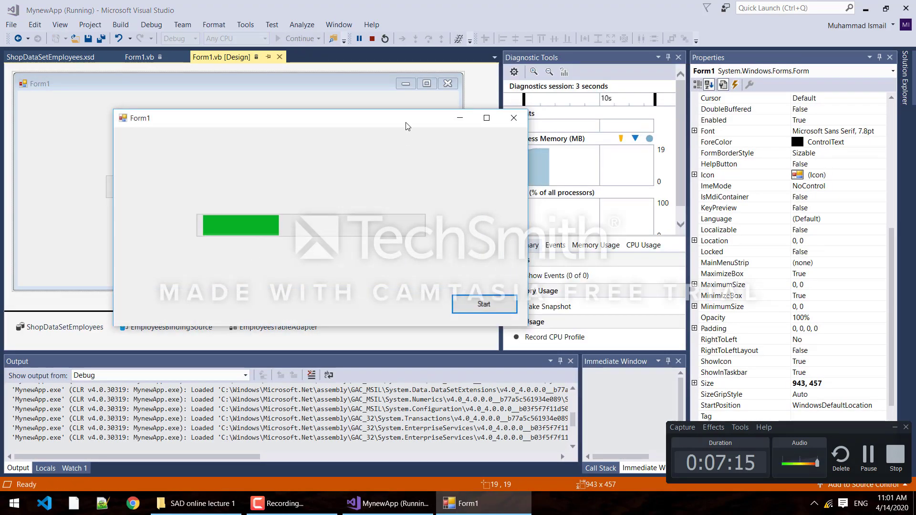
Step: Drag the running Form1 down and right to watch the marquee bar animate
{"action": "left_click_drag", "start_coordinate": [409, 122], "coordinate": [417, 175]}
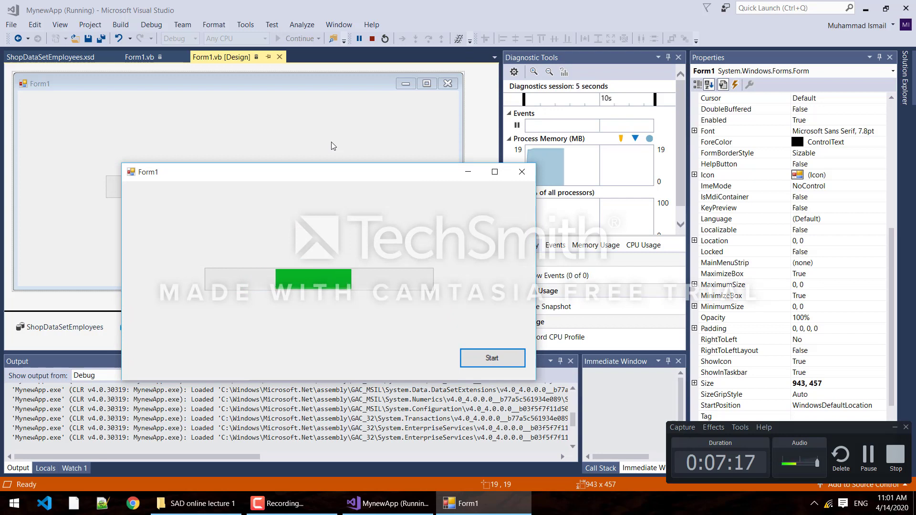